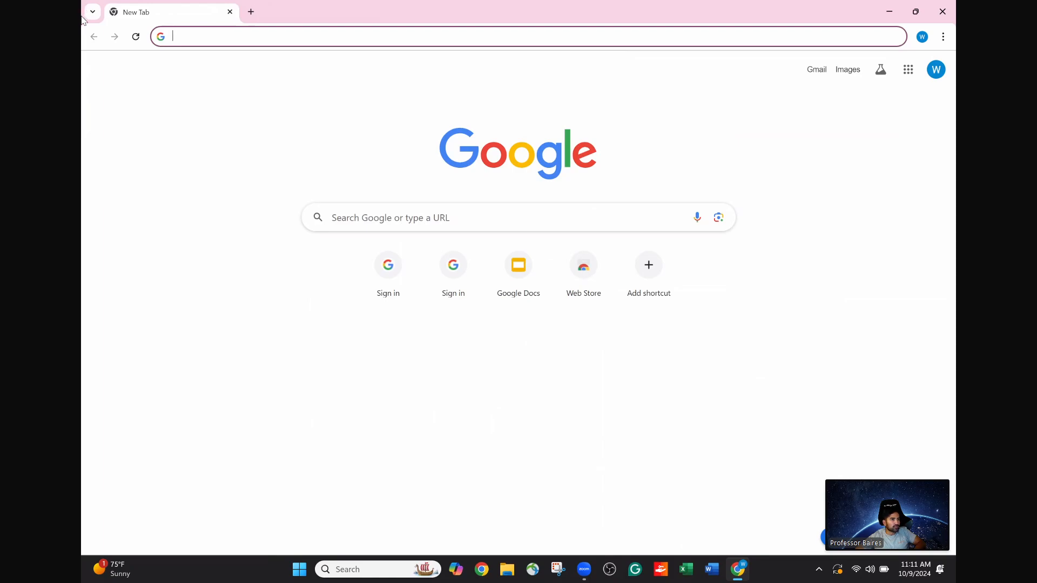
Search the web for "slides", open the Google Slides product page and enter the Slides home page
{"action": "left_click_drag", "start_coordinate": [0, 175], "coordinate": [0, 155]}
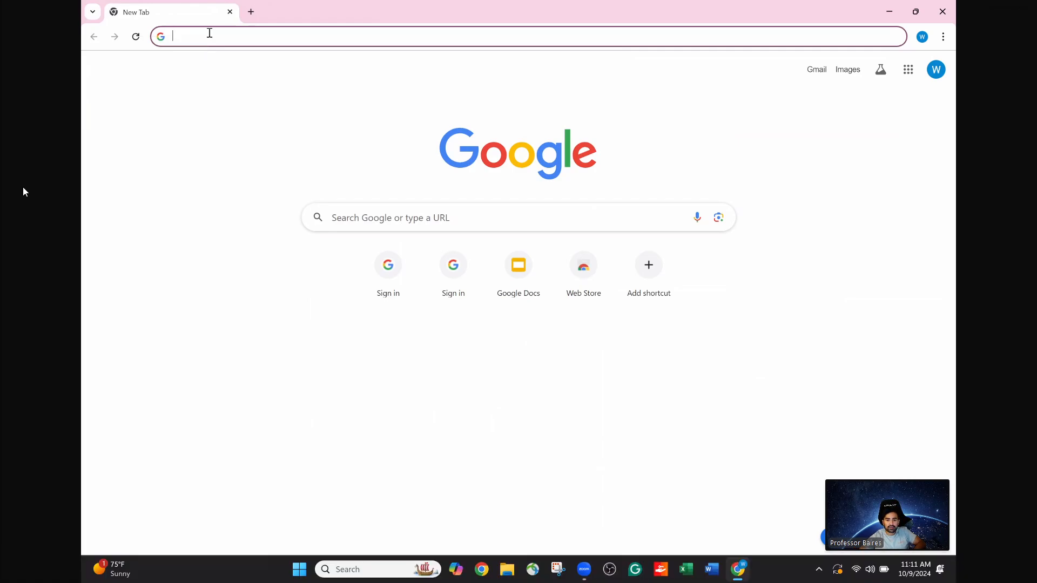
{"action": "type", "text": "slides"}
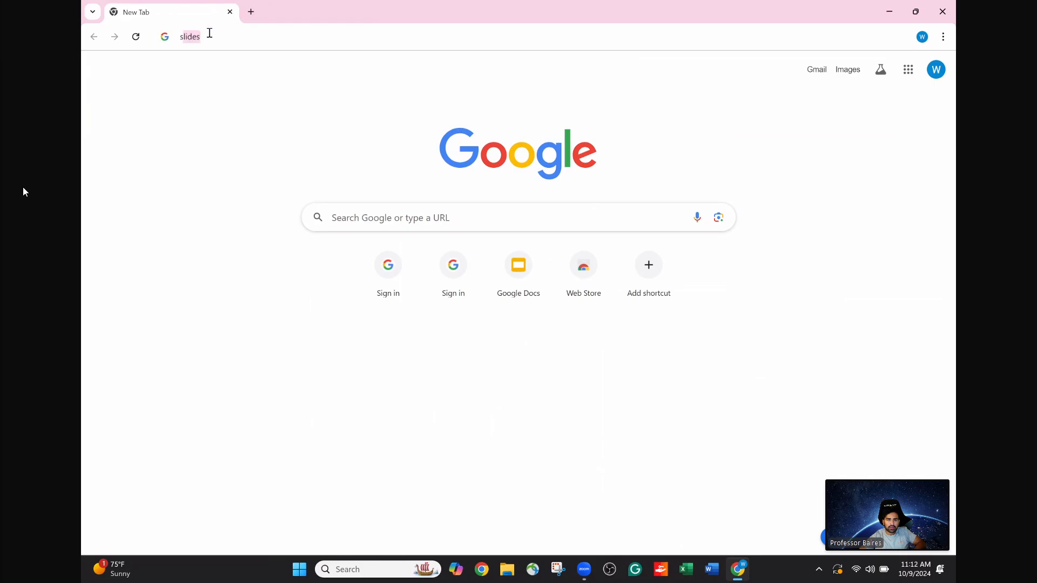
{"action": "key", "text": "Return"}
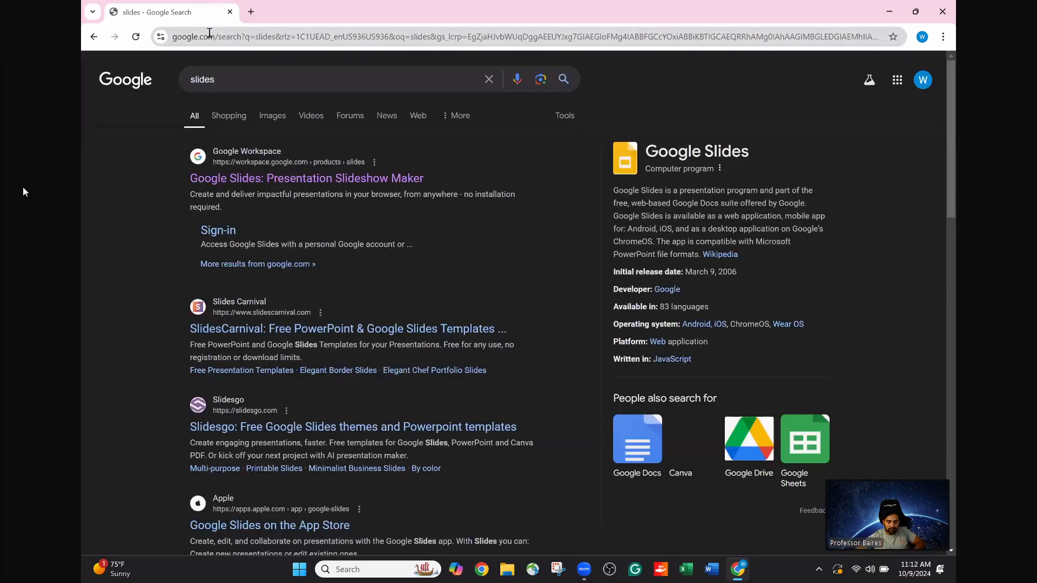
{"action": "left_click", "coordinate": [259, 180]}
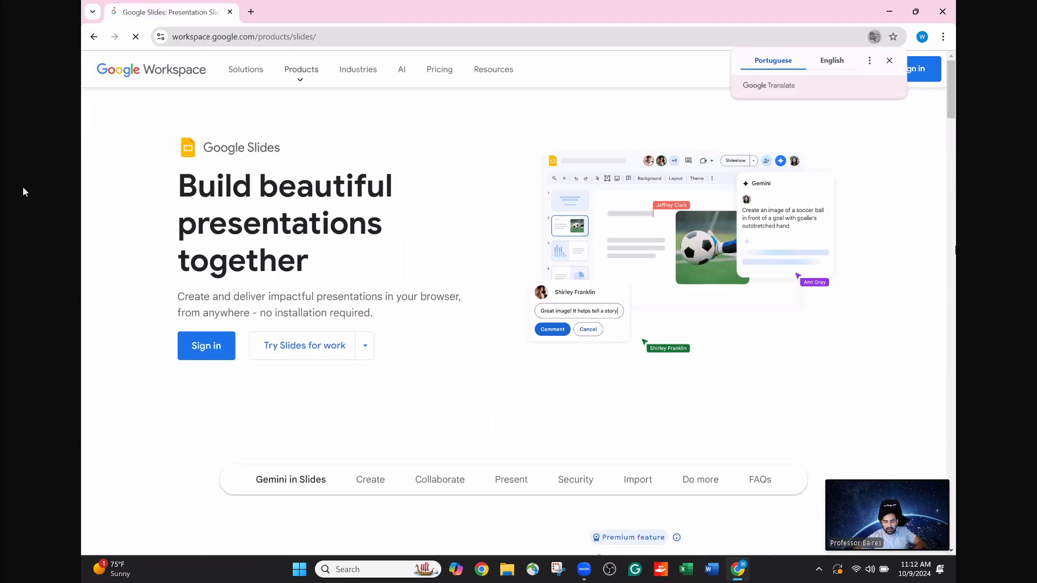
{"action": "left_click", "coordinate": [931, 71]}
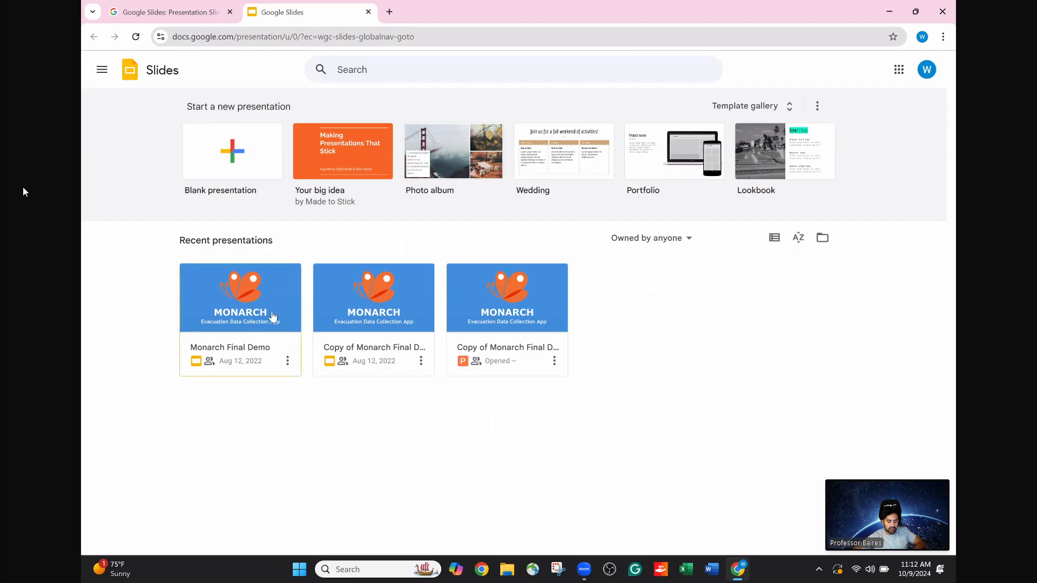
Create a blank presentation, dismiss the live pointers tip and name the file "My Presentation"
{"action": "left_click", "coordinate": [231, 151]}
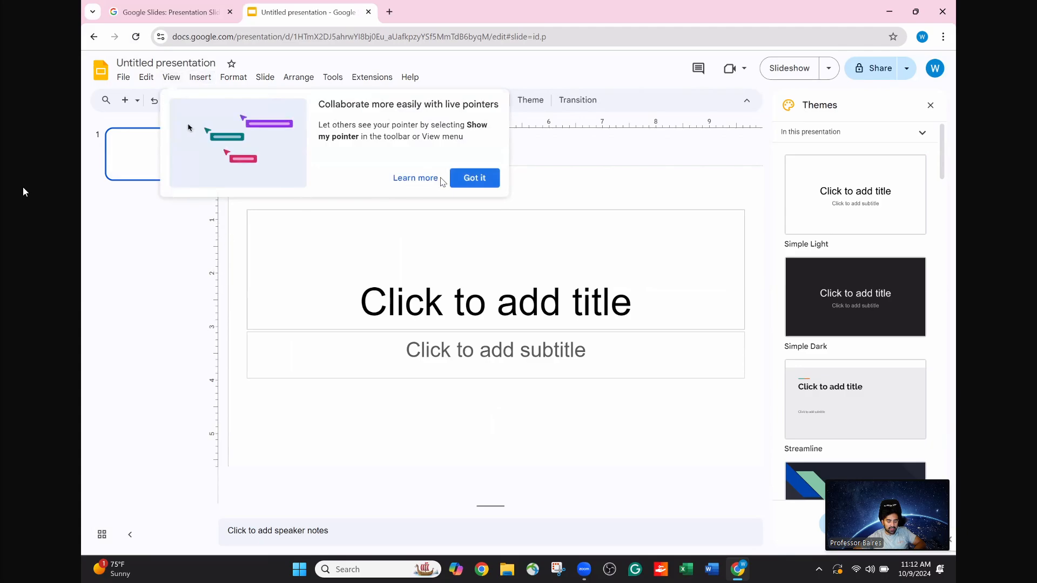
{"action": "left_click", "coordinate": [477, 178]}
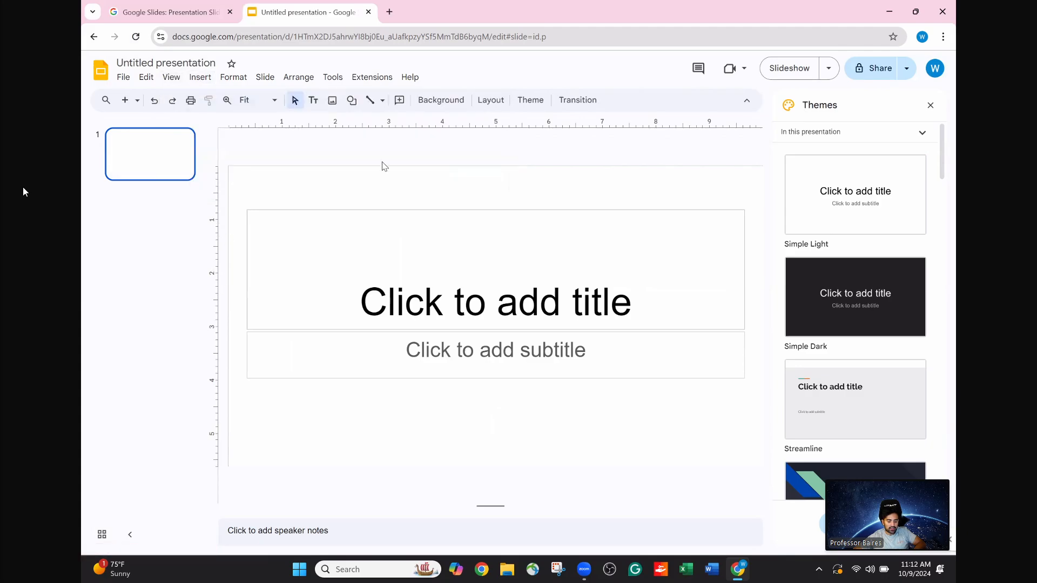
{"action": "left_click", "coordinate": [166, 63]}
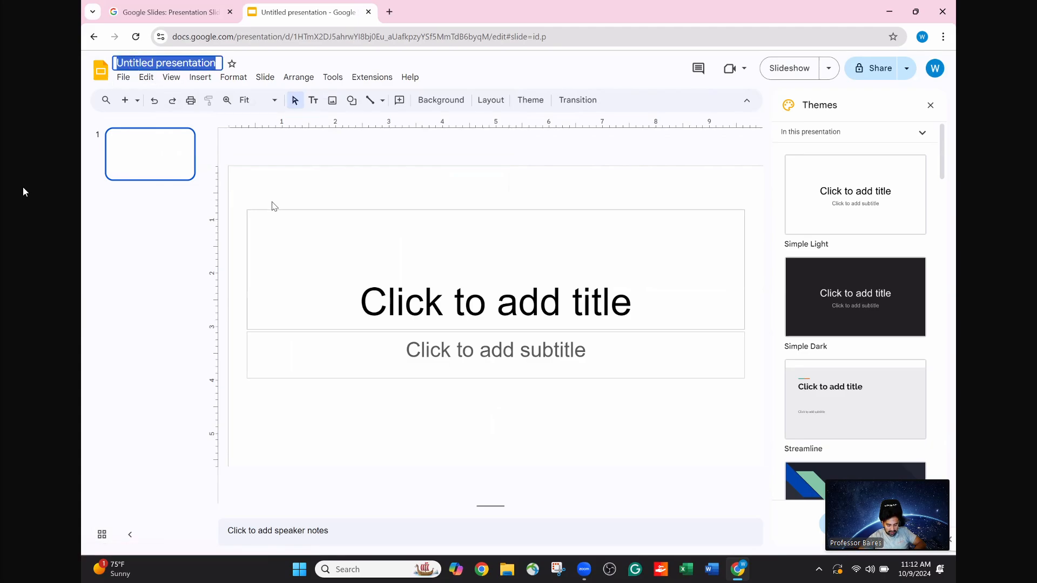
{"action": "type", "text": "M"}
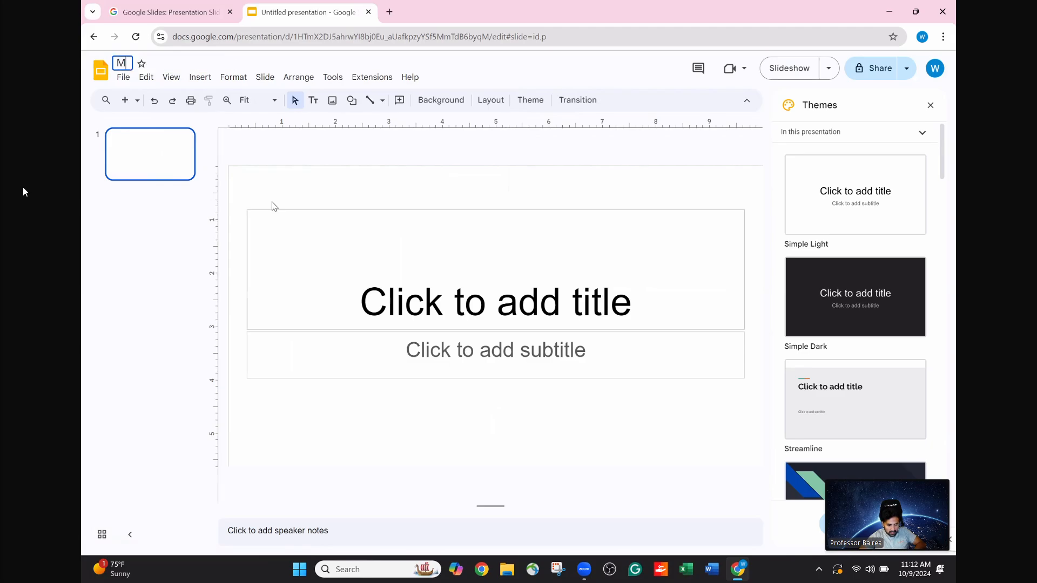
{"action": "type", "text": "y Presentation"}
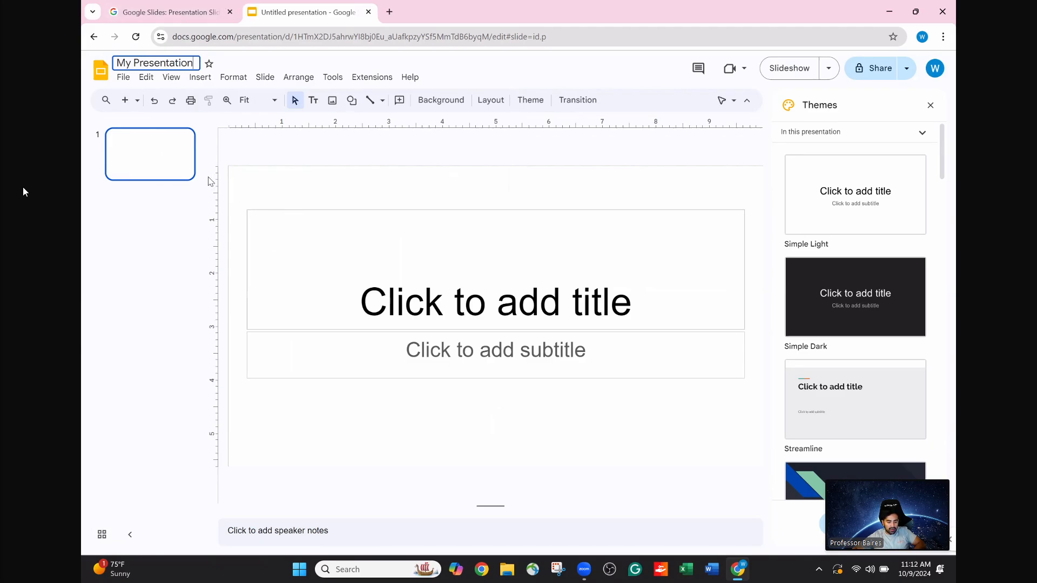
{"action": "left_click", "coordinate": [171, 224]}
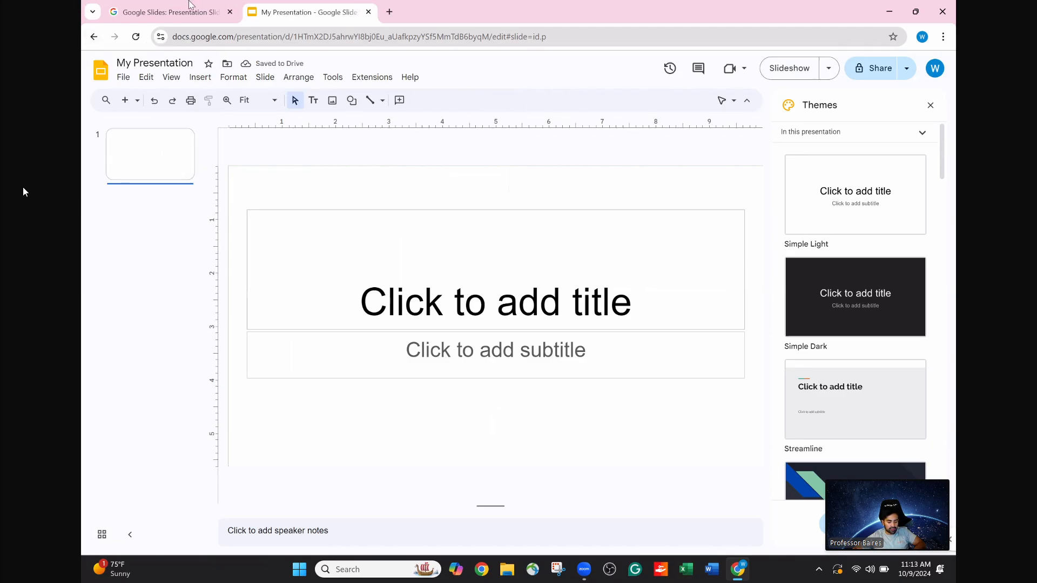
Fill in the first slide with the title "My Presentation" and a subtitle reading "By" followed by the presenter's full name
{"action": "left_click", "coordinate": [433, 300]}
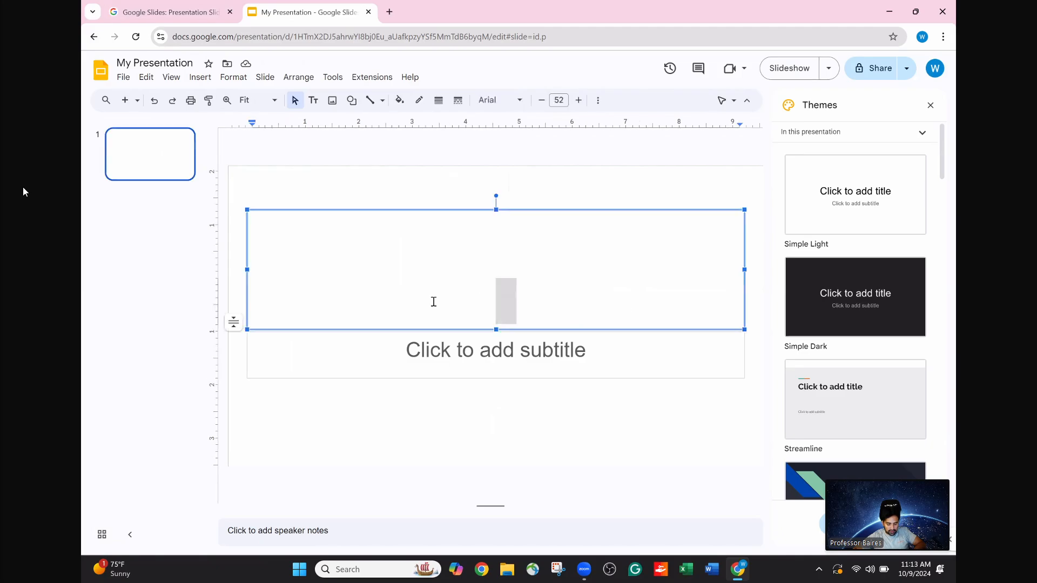
{"action": "type", "text": "My P"}
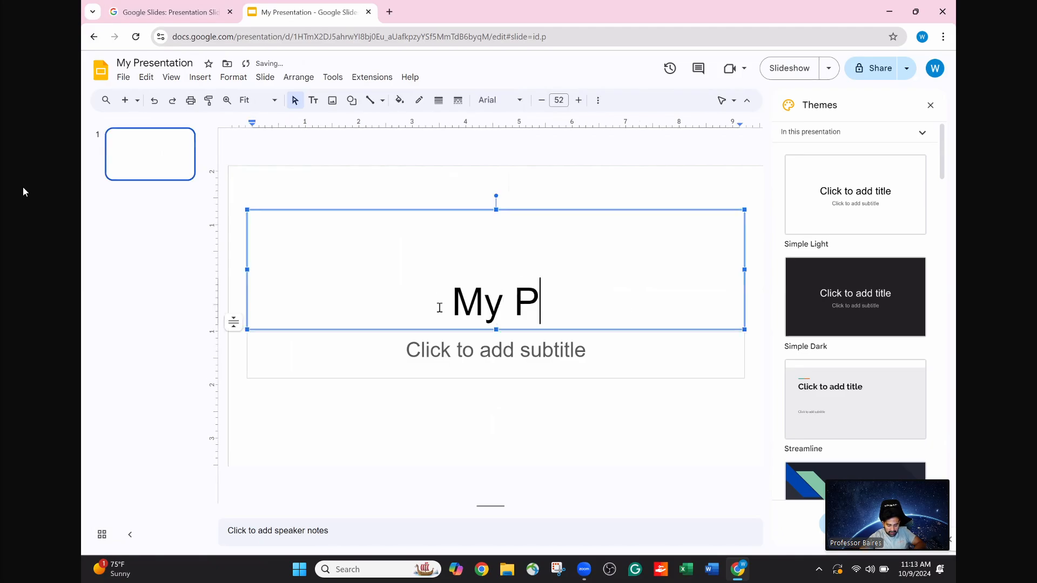
{"action": "type", "text": "resentation"}
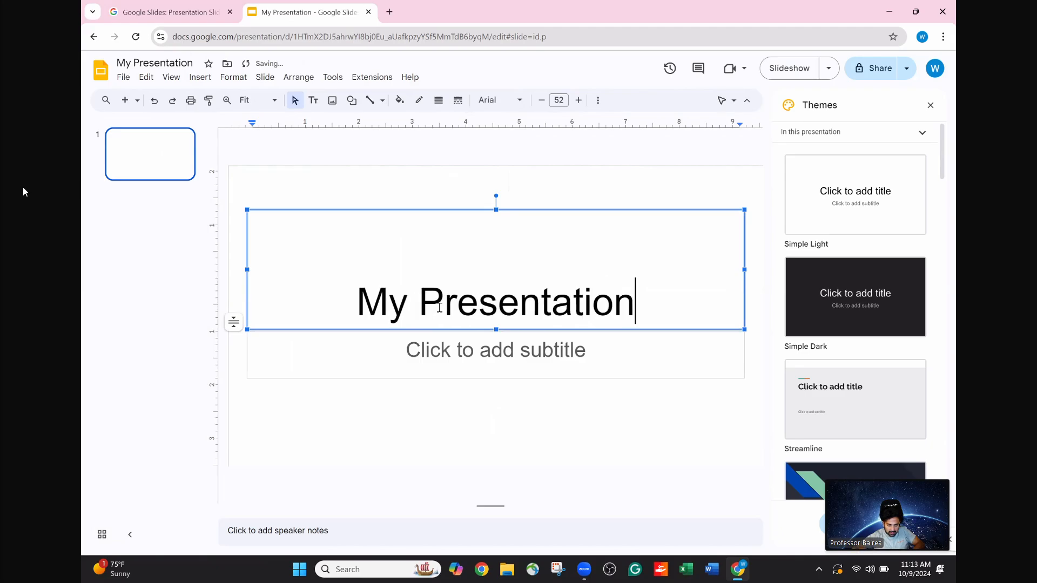
{"action": "left_click", "coordinate": [468, 347]}
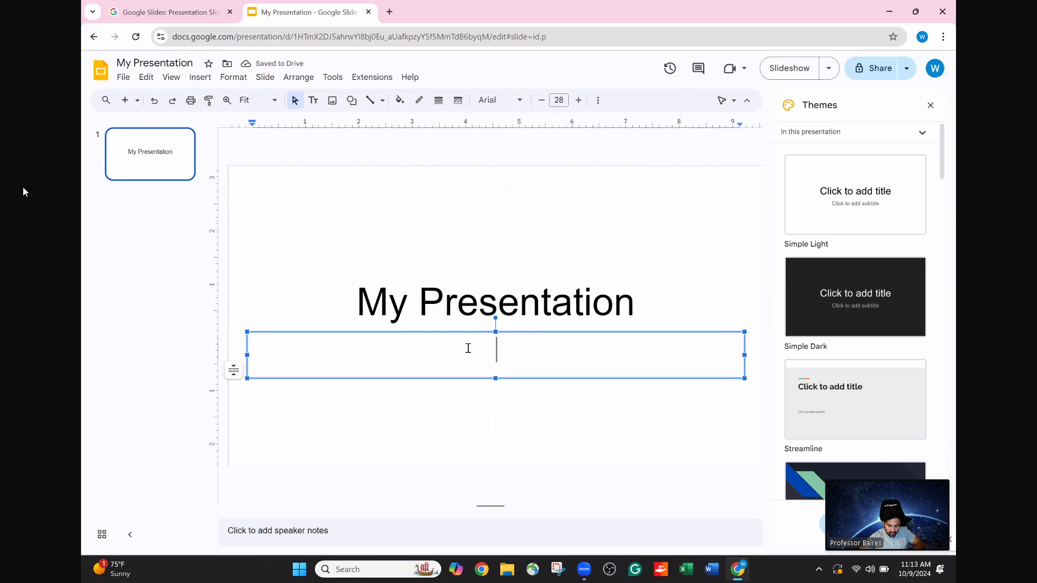
{"action": "type", "text": "By William"}
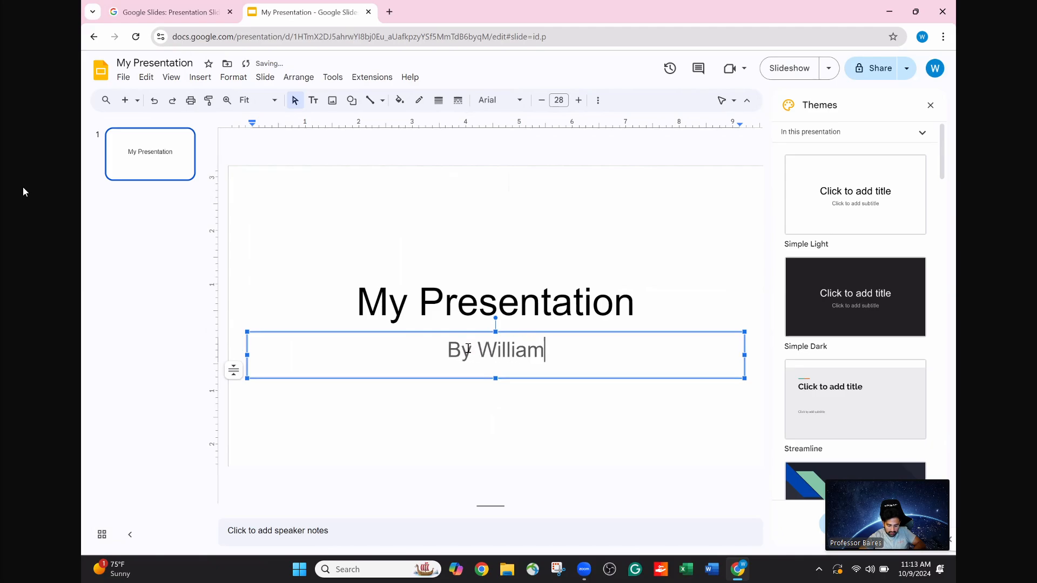
{"action": "type", "text": " Baires"}
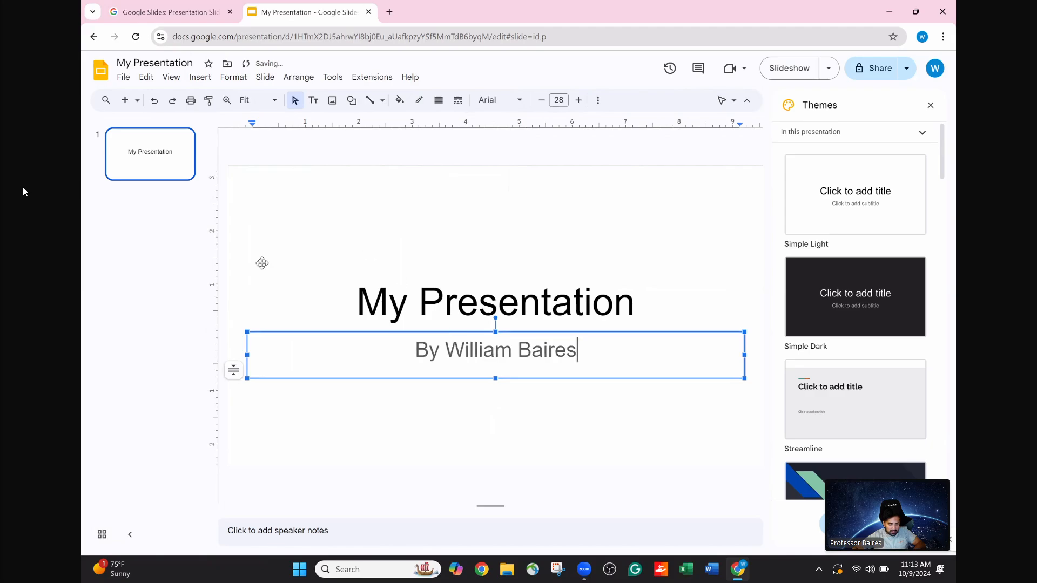
{"action": "left_click", "coordinate": [132, 283]}
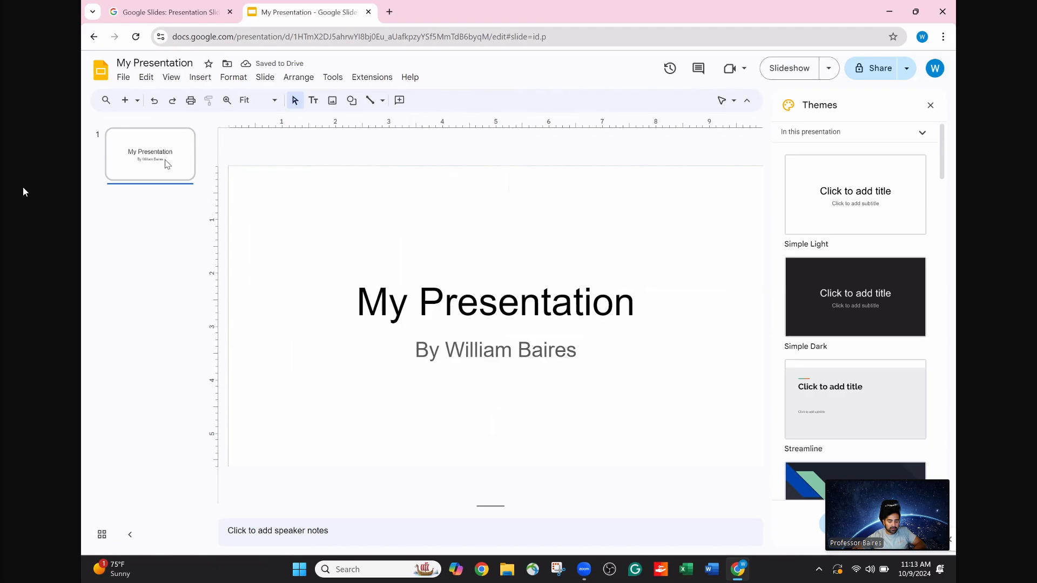
Add a title-and-body slide after the title slide and close the theme choices
{"action": "left_click", "coordinate": [122, 107]}
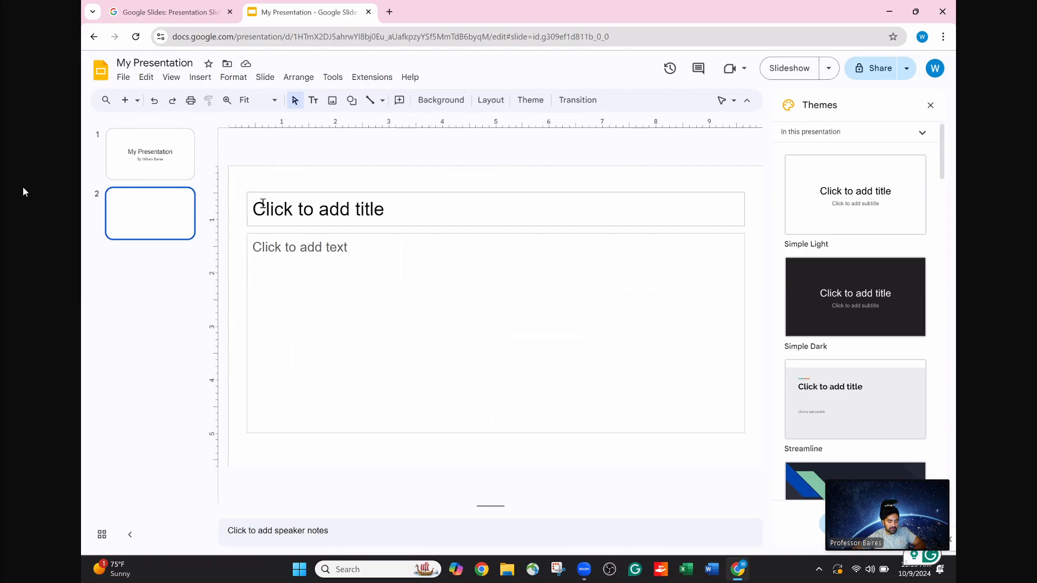
{"action": "left_click", "coordinate": [139, 102]}
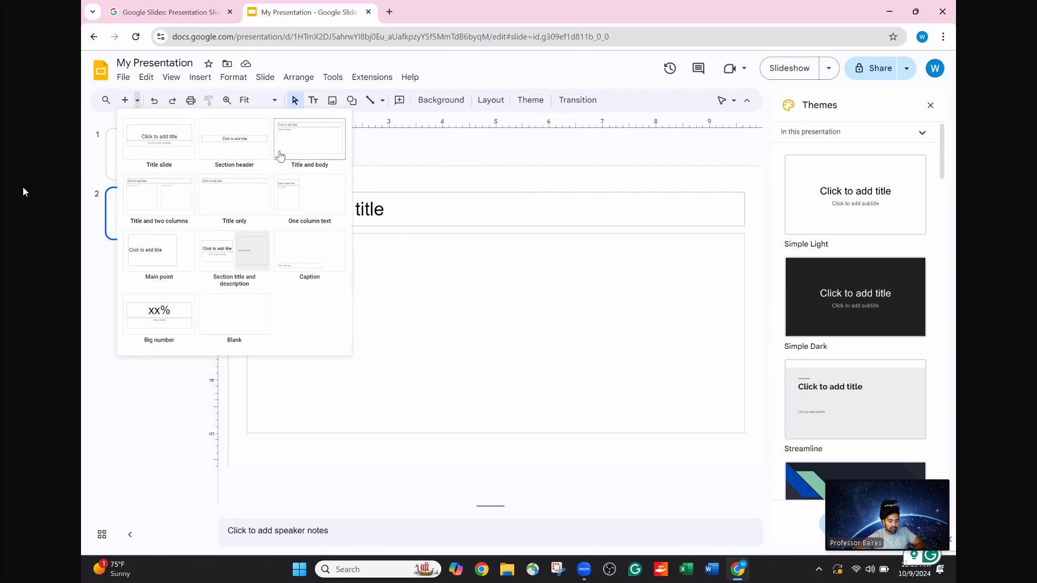
{"action": "left_click", "coordinate": [138, 103]}
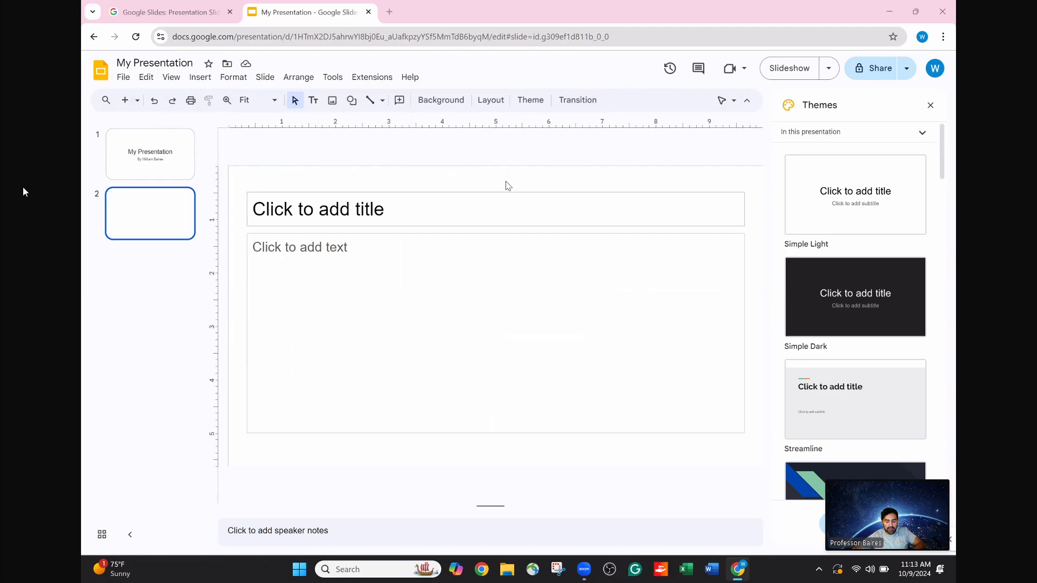
{"action": "left_click", "coordinate": [930, 105]}
{"action": "left_click", "coordinate": [935, 105]}
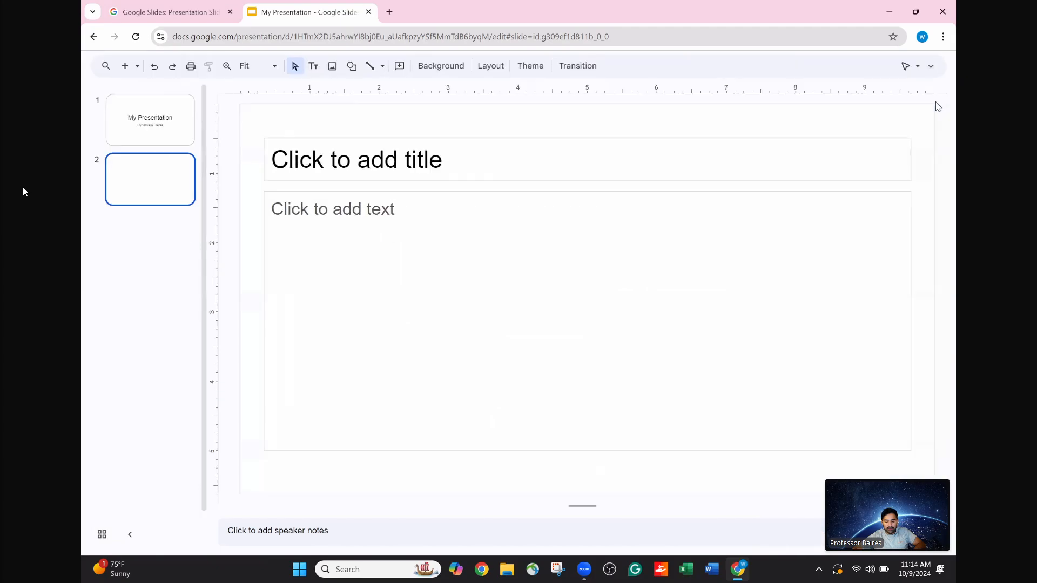
{"action": "left_click", "coordinate": [933, 67]}
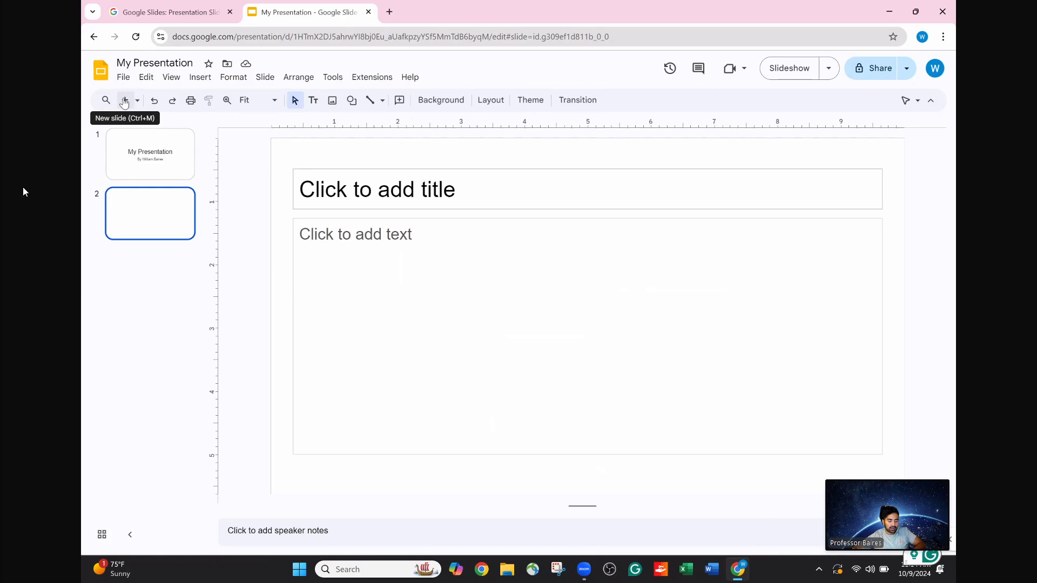
{"action": "left_click", "coordinate": [106, 100]}
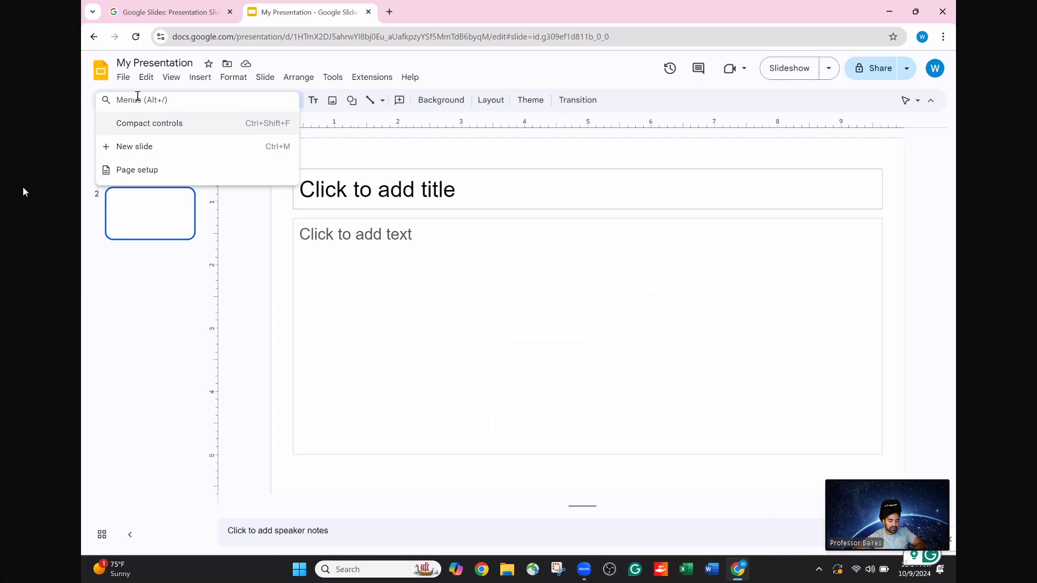
{"action": "left_click", "coordinate": [551, 78]}
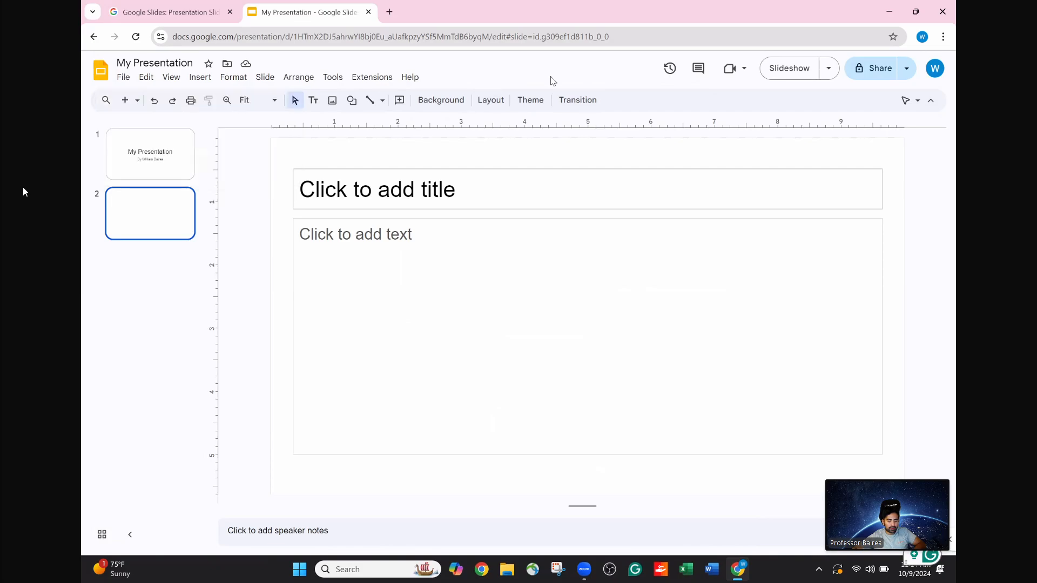
Add a slide with the Section header layout and move it to second position, ahead of the title-and-body slide
{"action": "left_click", "coordinate": [138, 100]}
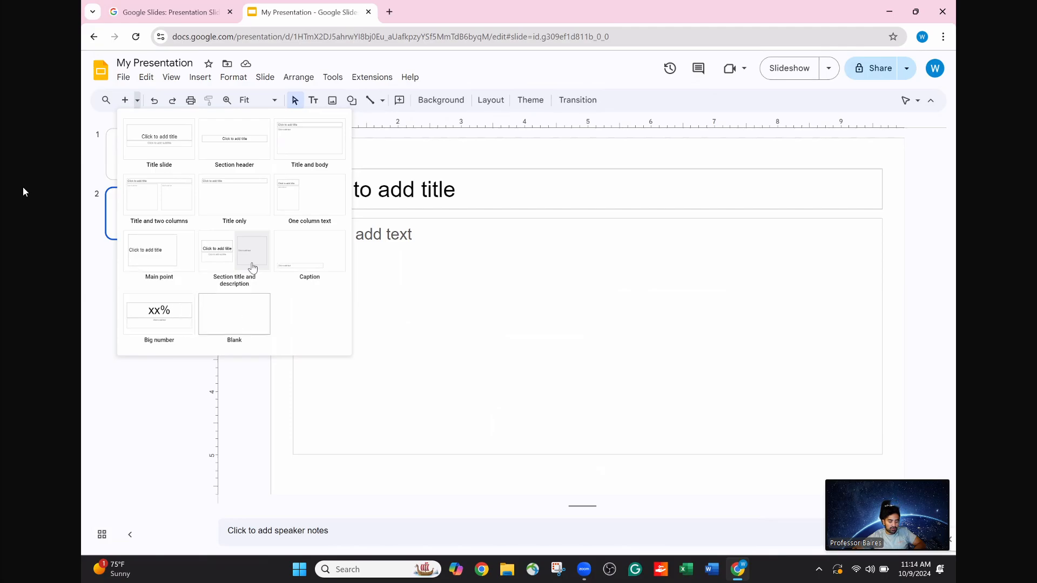
{"action": "left_click", "coordinate": [249, 153]}
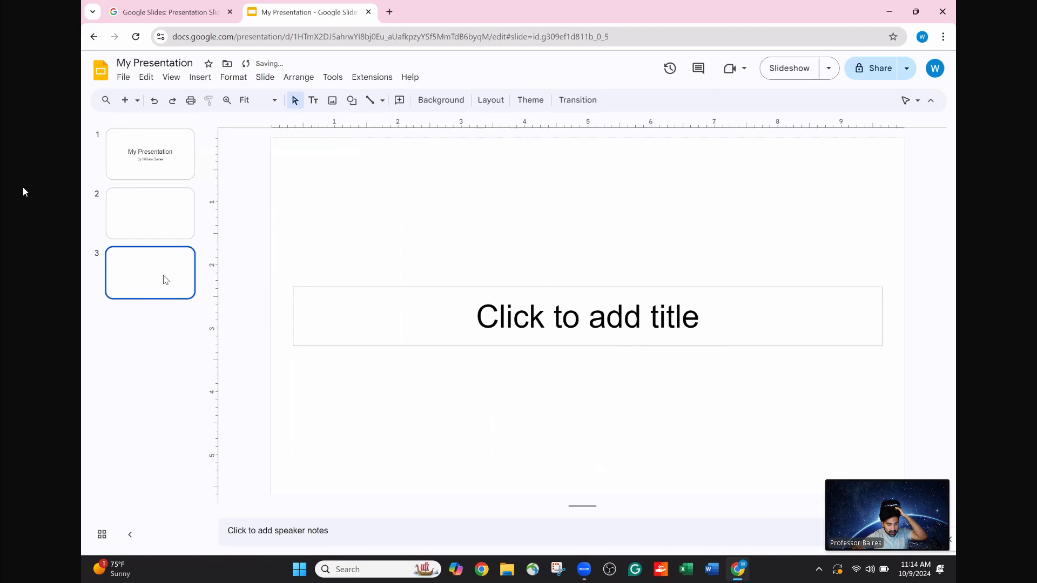
{"action": "left_click_drag", "start_coordinate": [163, 278], "coordinate": [173, 239]}
{"action": "left_click_drag", "start_coordinate": [162, 292], "coordinate": [152, 195]}
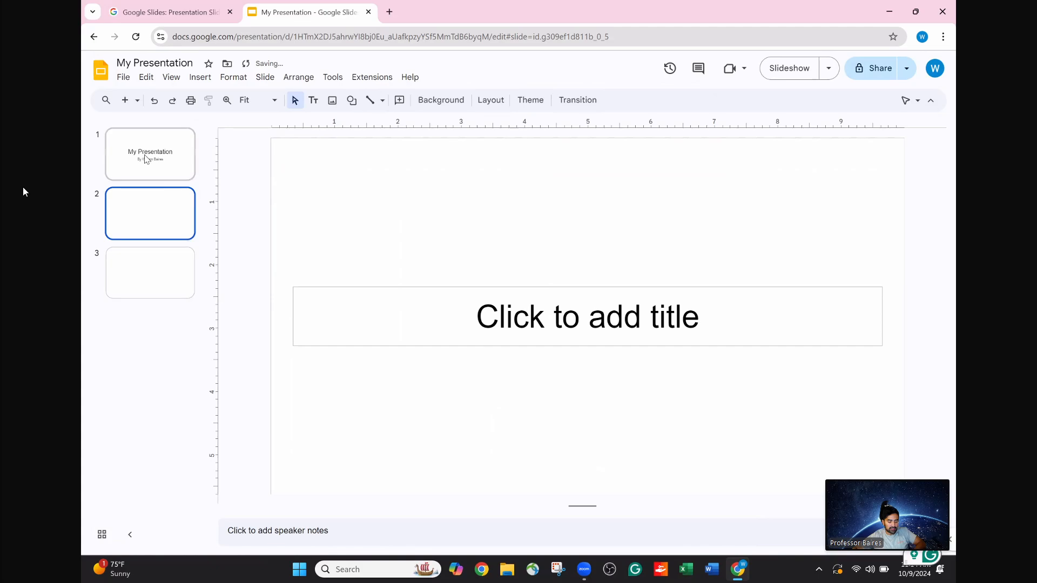
Enter "Section #1" as the title of the section header slide
{"action": "left_click", "coordinate": [146, 158]}
{"action": "left_click", "coordinate": [170, 236]}
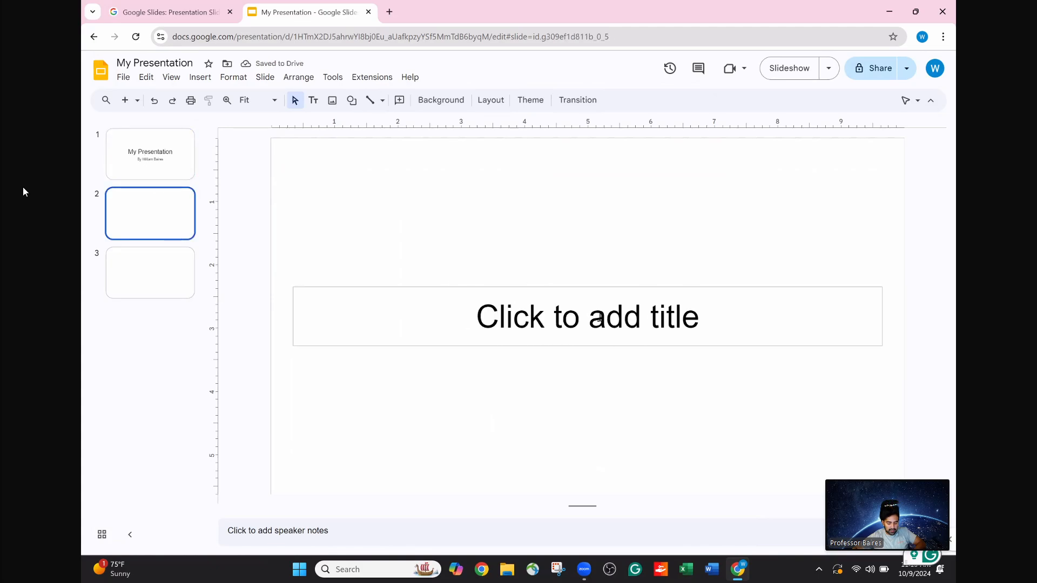
{"action": "left_click", "coordinate": [600, 317]}
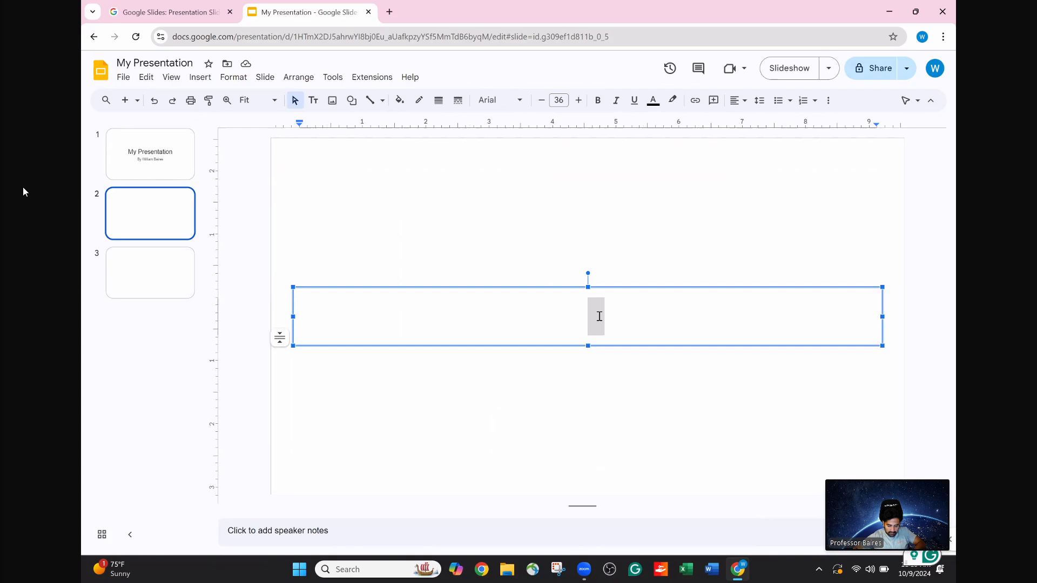
{"action": "type", "text": "Sect"}
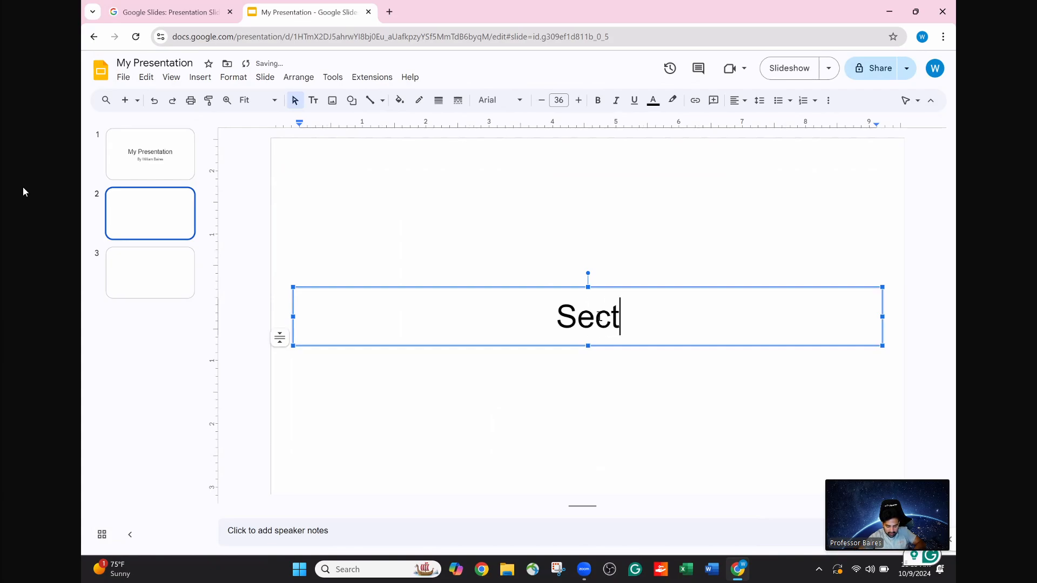
{"action": "type", "text": "ion #1"}
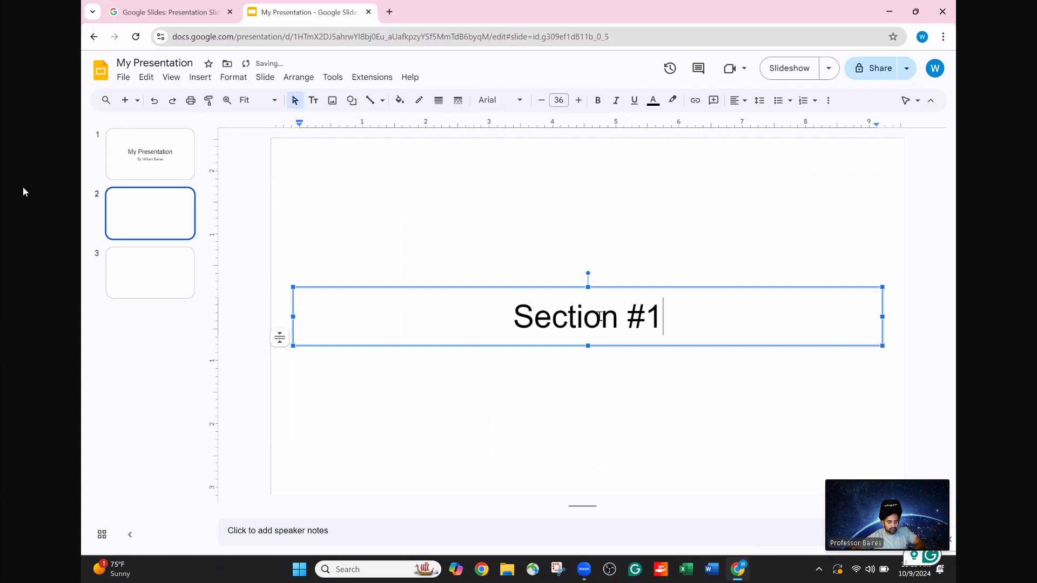
Enter "Body Slide #1" as the title of the third slide
{"action": "left_click", "coordinate": [152, 274]}
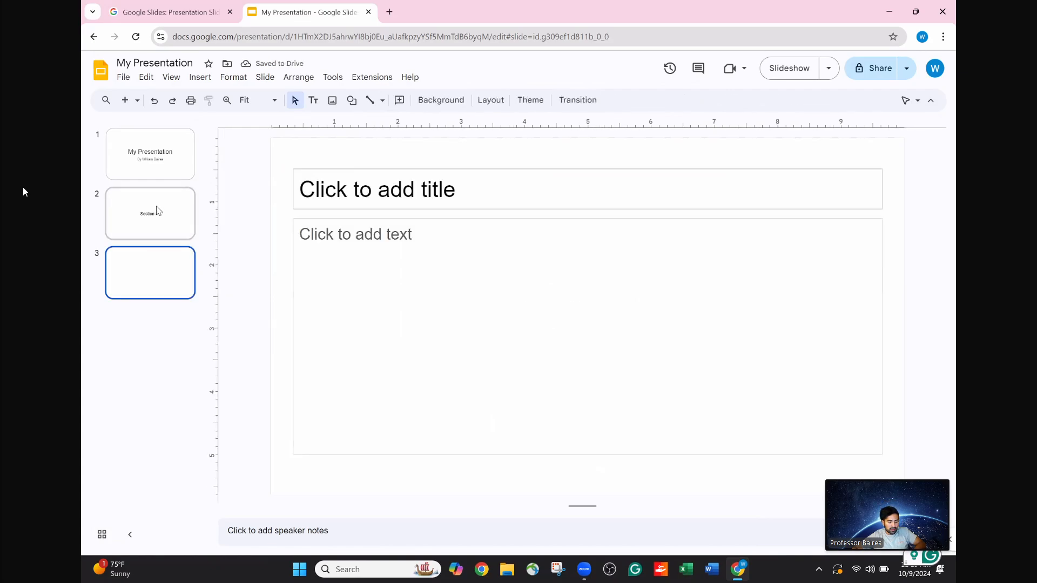
{"action": "left_click", "coordinate": [389, 196]}
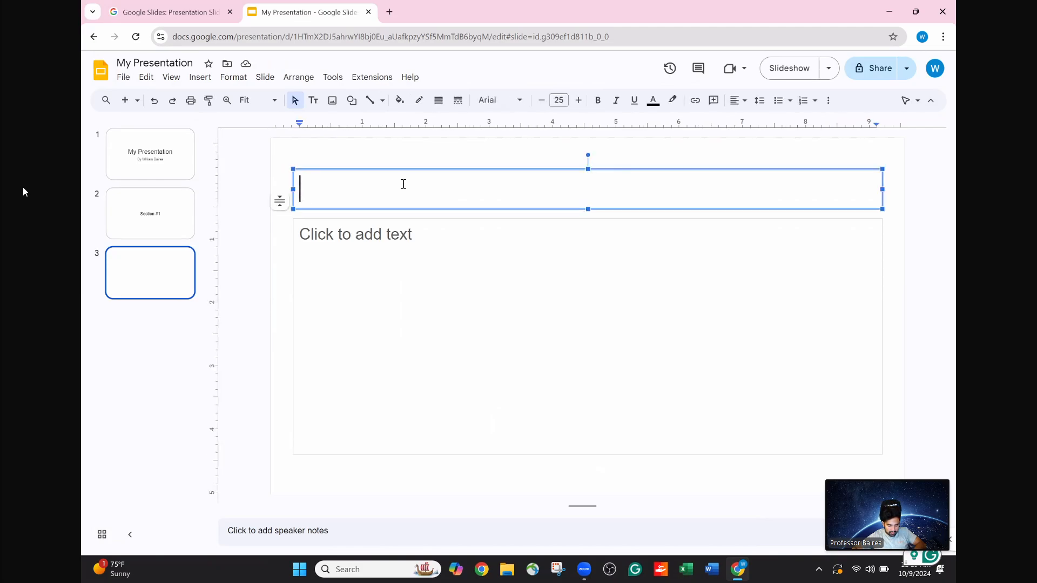
{"action": "type", "text": "Body Slid"}
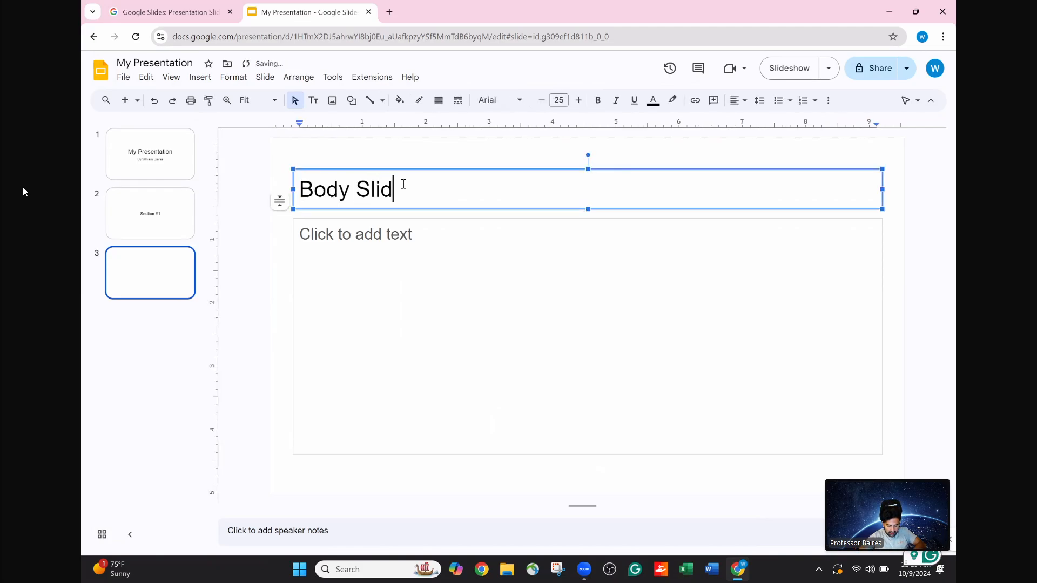
{"action": "type", "text": "e #1"}
Start a bulleted list in the body text box of the third slide
{"action": "left_click", "coordinate": [380, 234]}
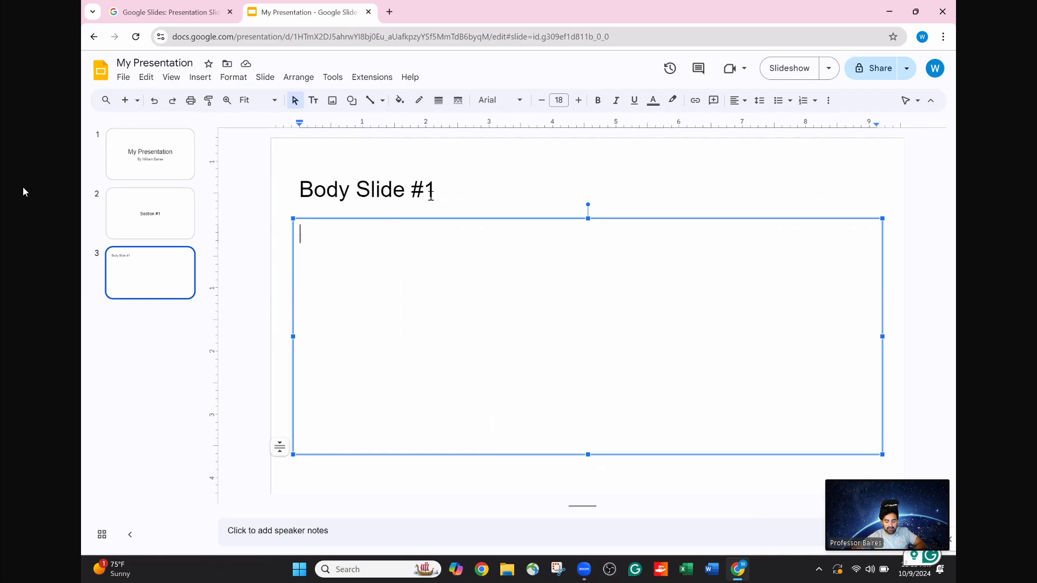
{"action": "left_click", "coordinate": [778, 106]}
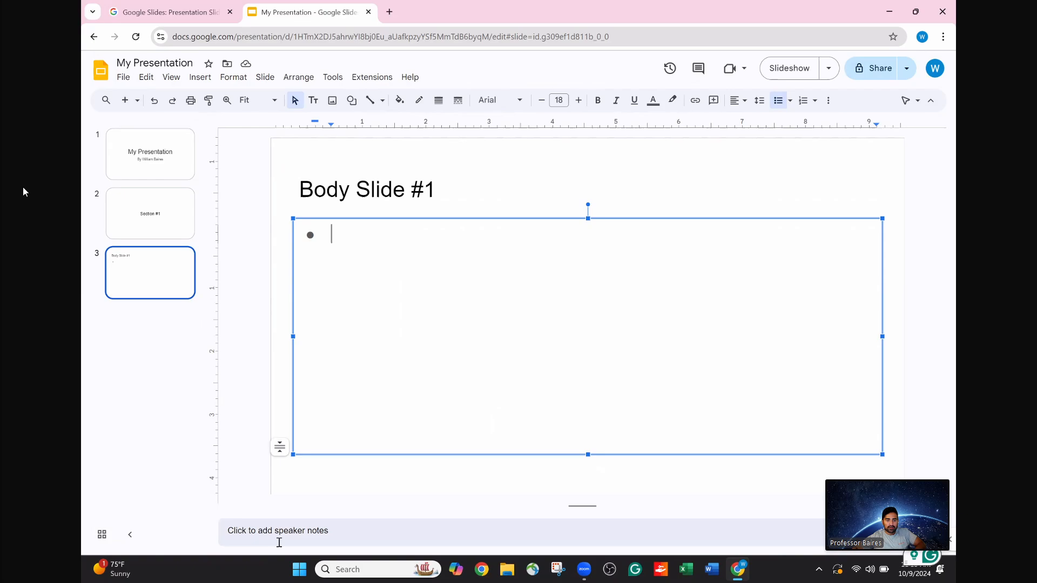
{"action": "left_click", "coordinate": [283, 526]}
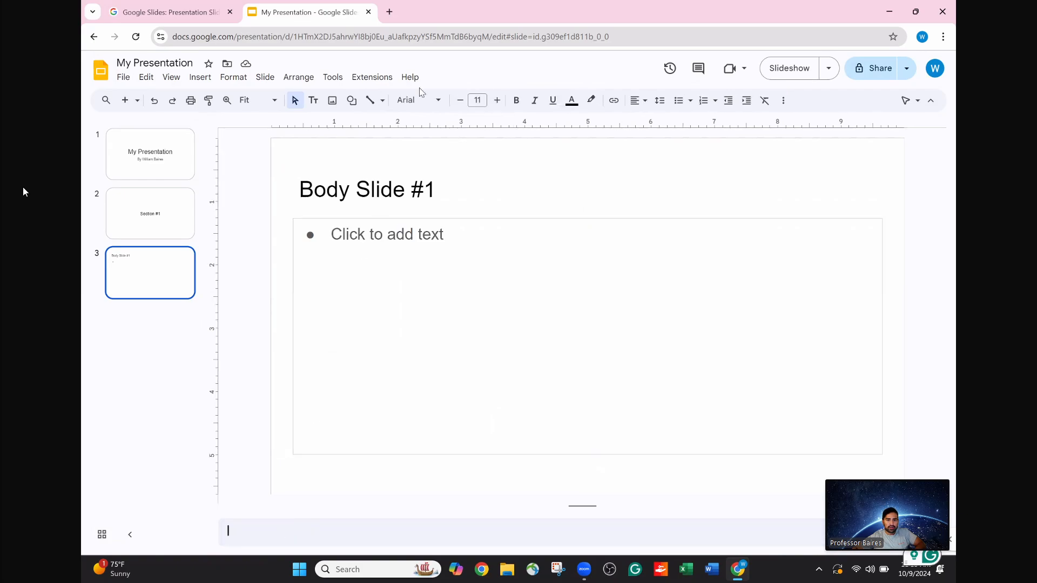
{"action": "left_click", "coordinate": [404, 236]}
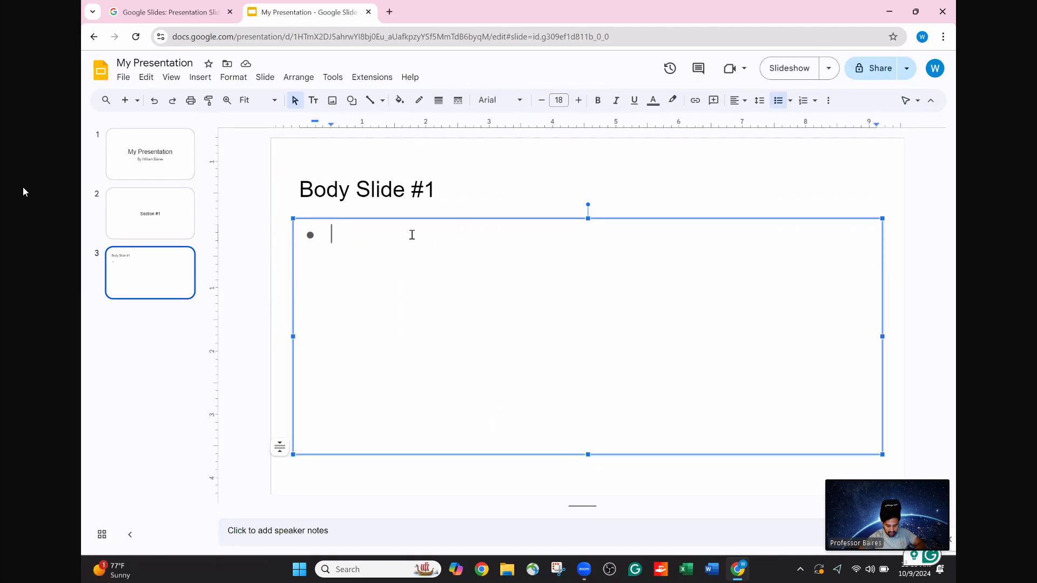
Enter "Point number 1" and "Point number 2" as the first two bullets of the list
{"action": "type", "text": "Point number q"}
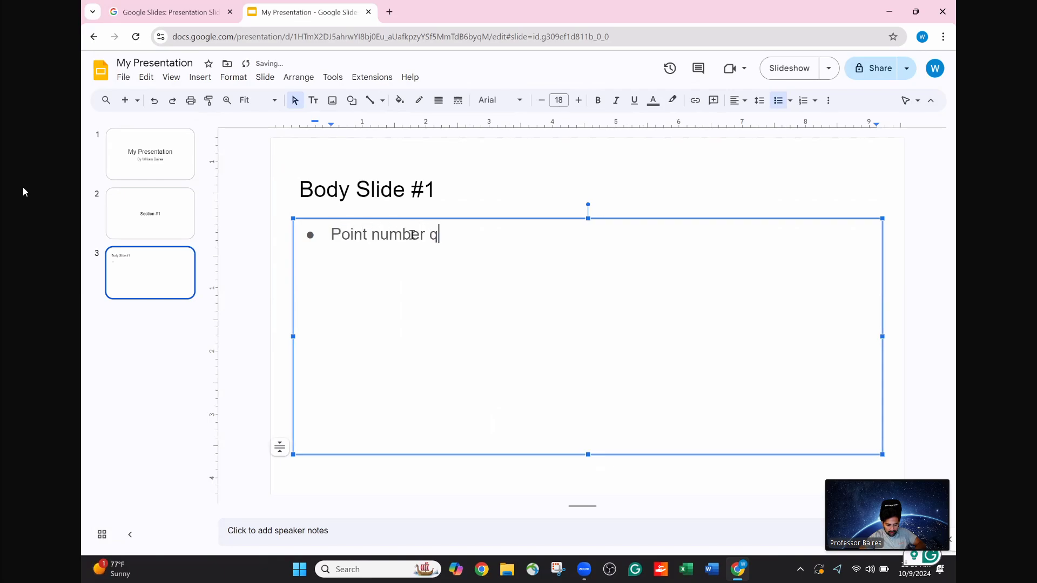
{"action": "key", "text": "Return"}
{"action": "key", "text": "BackSpace"}
{"action": "key", "text": "BackSpace"}
{"action": "key", "text": "BackSpace"}
{"action": "type", "text": "1"}
{"action": "key", "text": "Return"}
{"action": "type", "text": "Point number 2"}
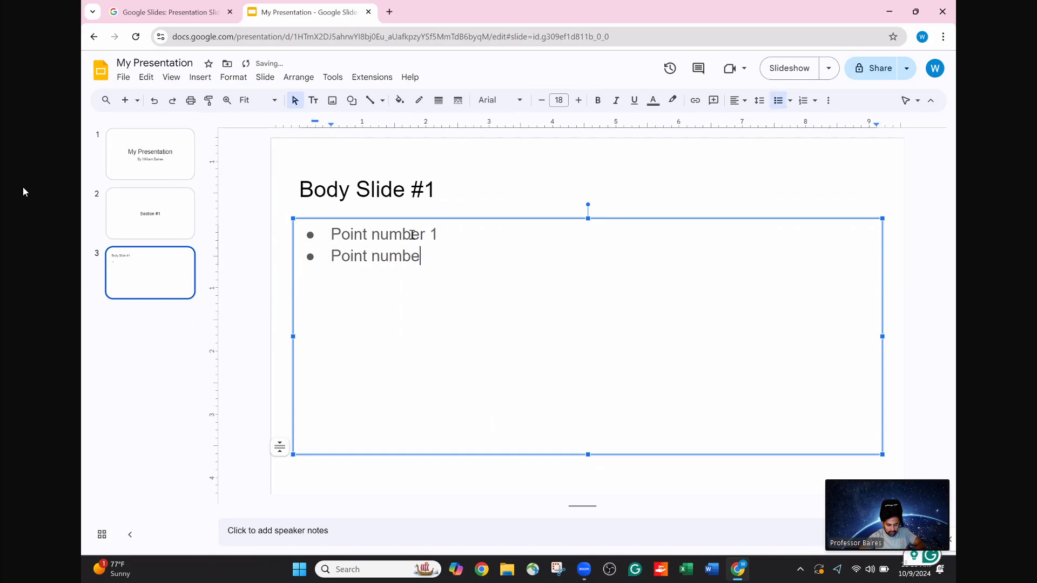
Add a third bullet reading "Point number 3"
{"action": "key", "text": "Return"}
{"action": "type", "text": "POint"}
{"action": "key", "text": "BackSpace"}
{"action": "key", "text": "BackSpace"}
{"action": "key", "text": "BackSpace"}
{"action": "key", "text": "BackSpace"}
{"action": "type", "text": "o"}
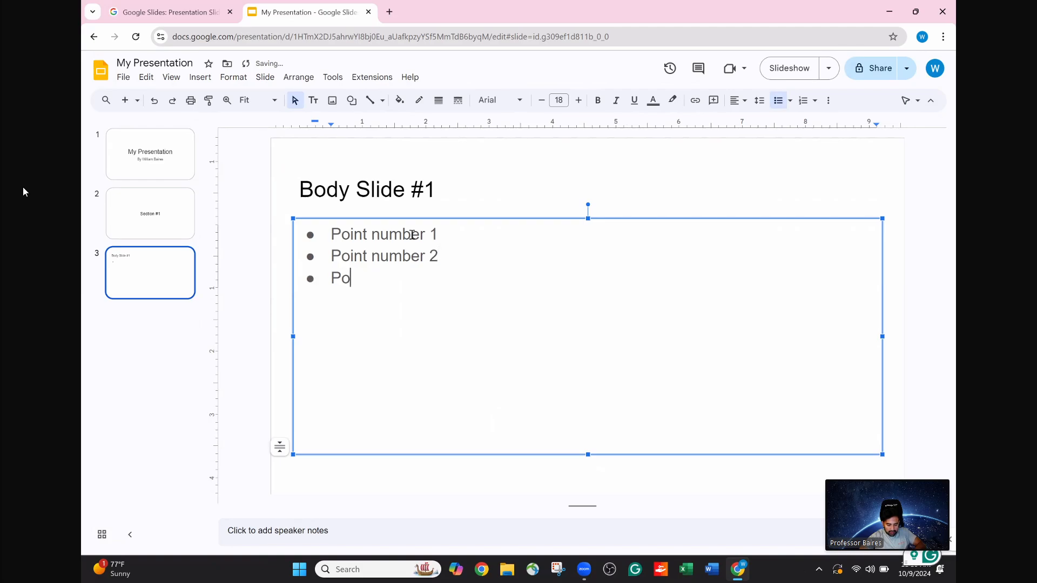
{"action": "type", "text": "int number 3"}
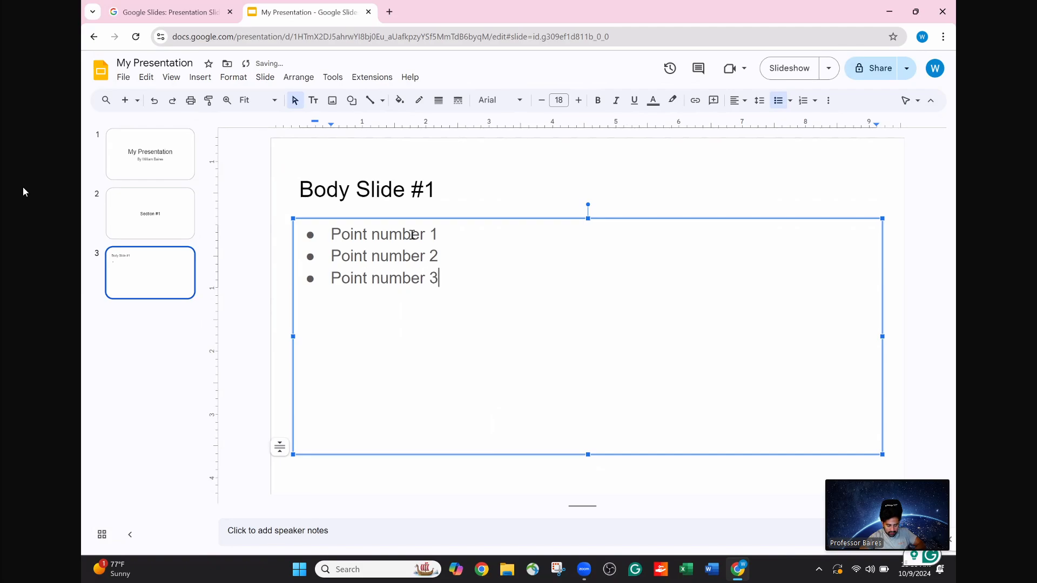
Add an indented sub-bullet reading "Subpoint" under the third bullet
{"action": "key", "text": "Return"}
{"action": "key", "text": "Tab"}
{"action": "type", "text": "Subpoint"}
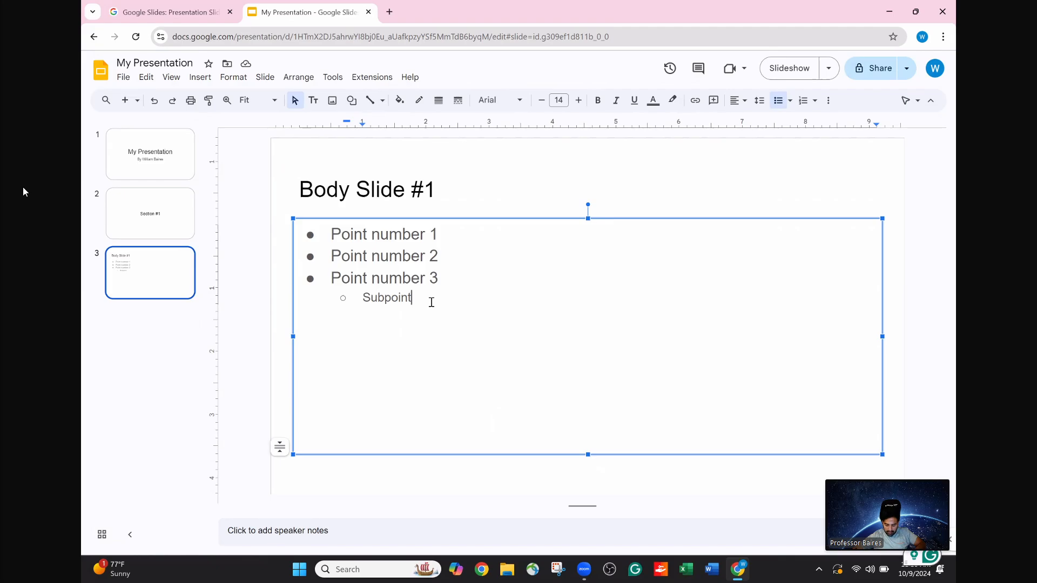
Add an unbulleted line reading "Source: websiteurl.com" below the list
{"action": "key", "text": "Return"}
{"action": "key", "text": "shift+Tab"}
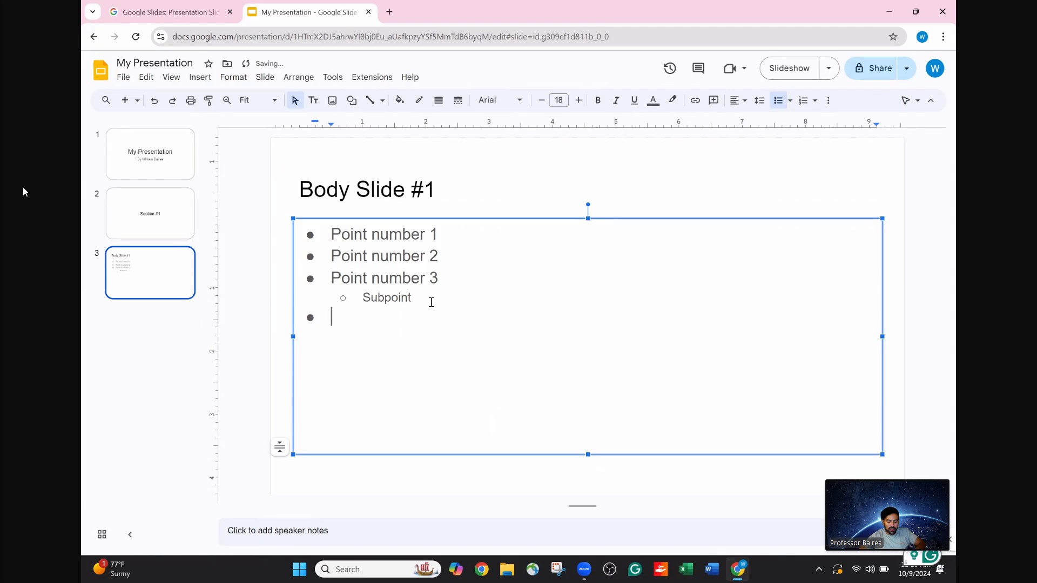
{"action": "key", "text": "BackSpace"}
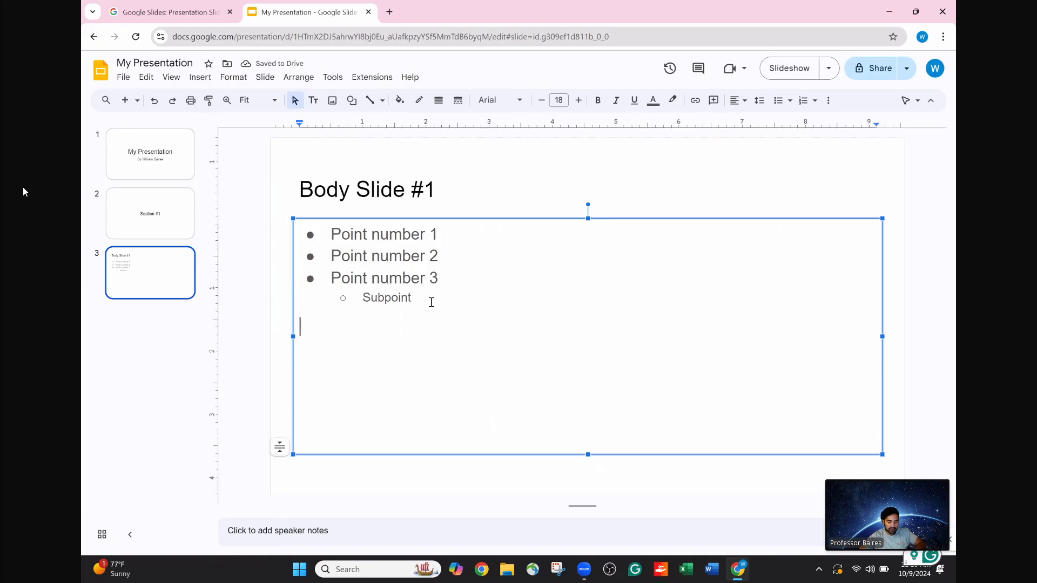
{"action": "type", "text": "Source: "}
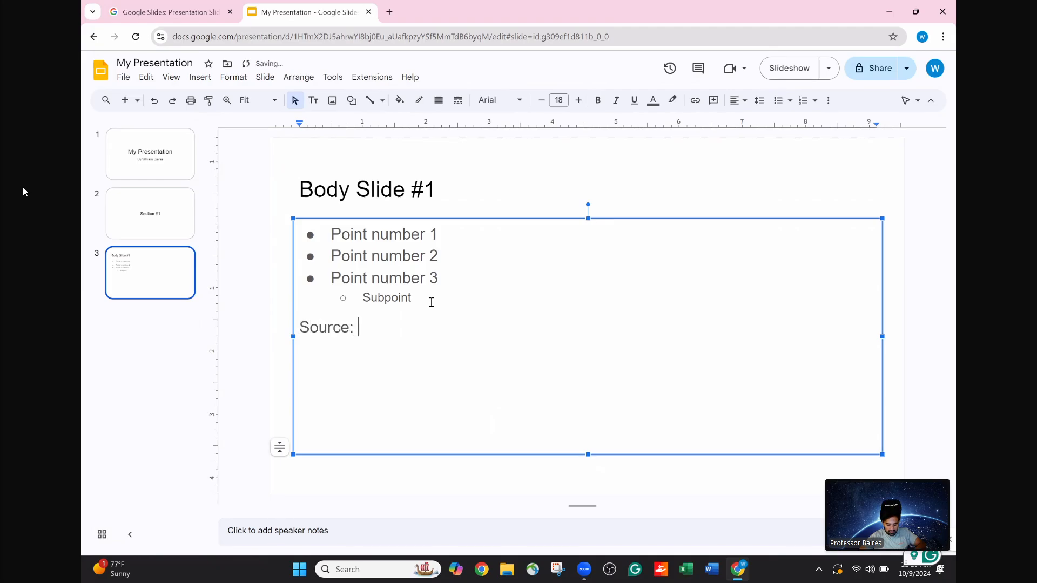
{"action": "type", "text": "websiteurl.com"}
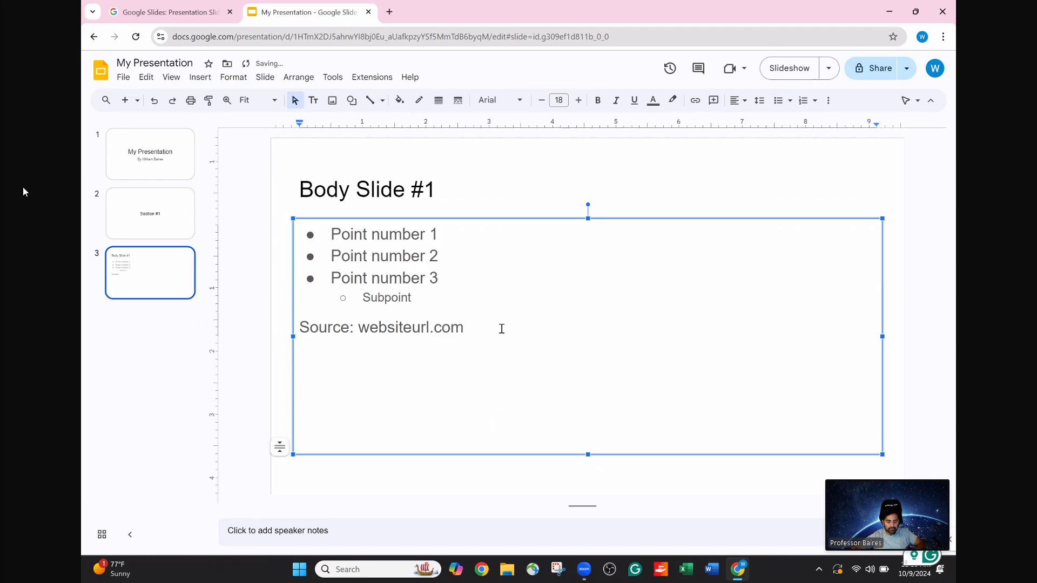
Insert blank lines above the source line to move it to the lower part of the body text box
{"action": "left_click", "coordinate": [459, 310]}
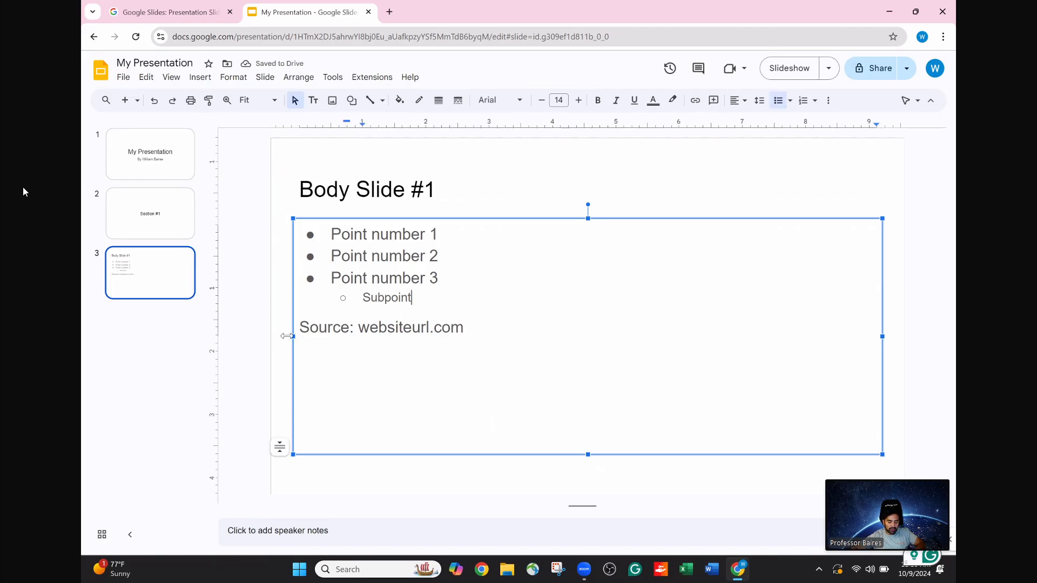
{"action": "left_click", "coordinate": [289, 333]}
{"action": "left_click", "coordinate": [305, 328]}
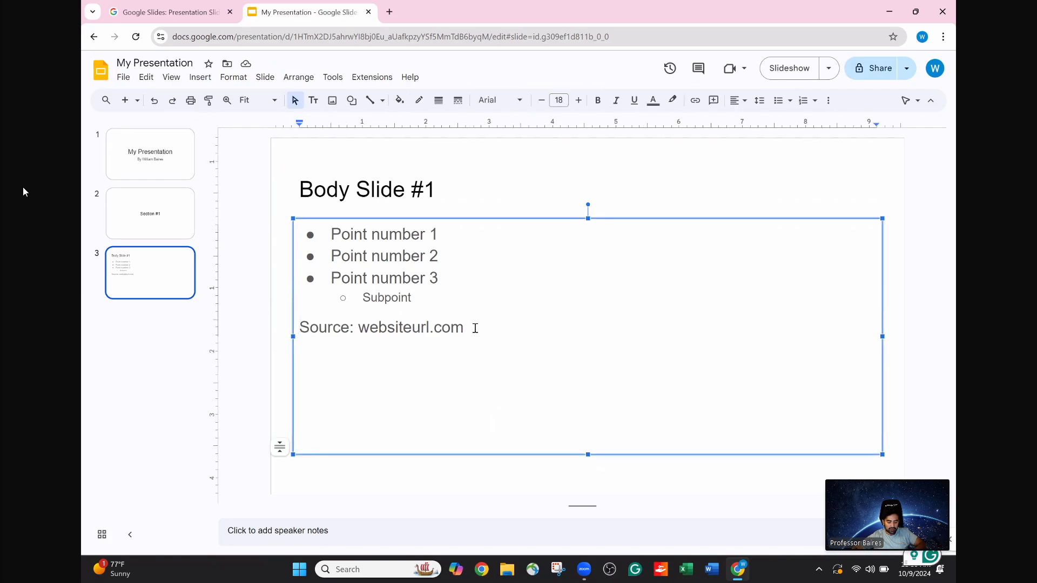
{"action": "key", "text": "Return"}
{"action": "key", "text": "Return"}
{"action": "key", "text": "Return"}
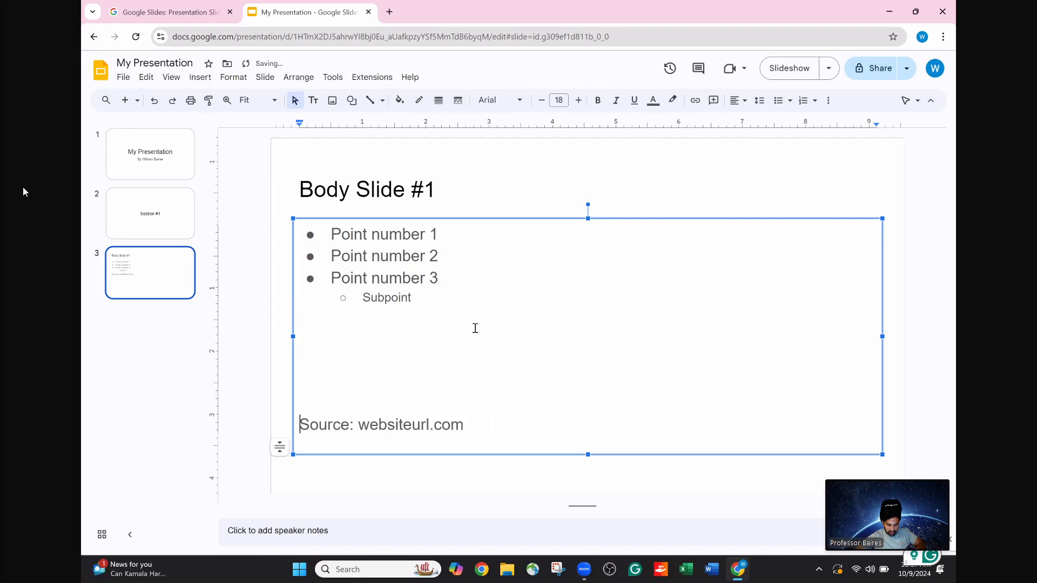
{"action": "key", "text": "Return"}
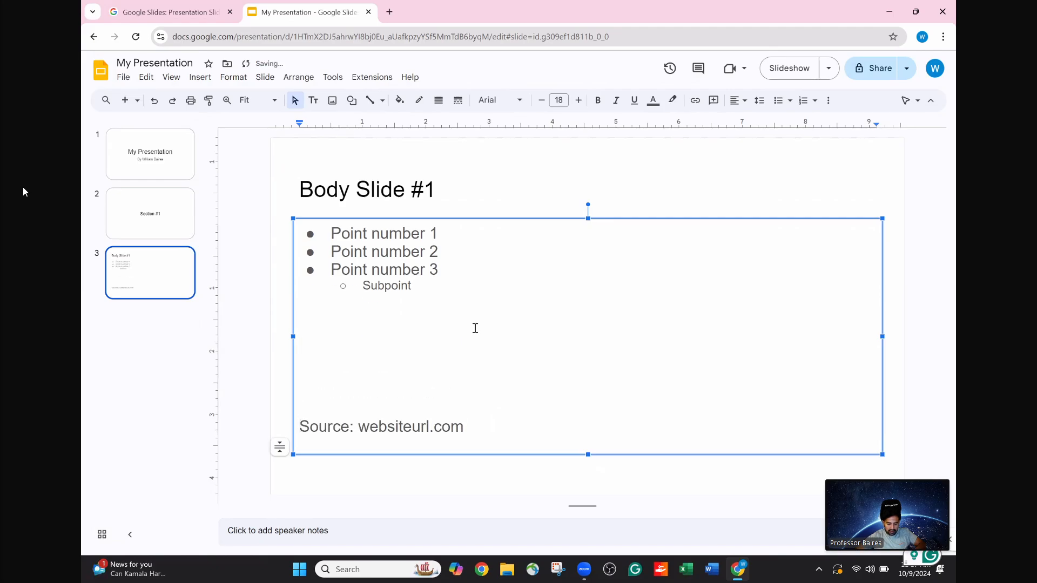
{"action": "left_click", "coordinate": [502, 198]}
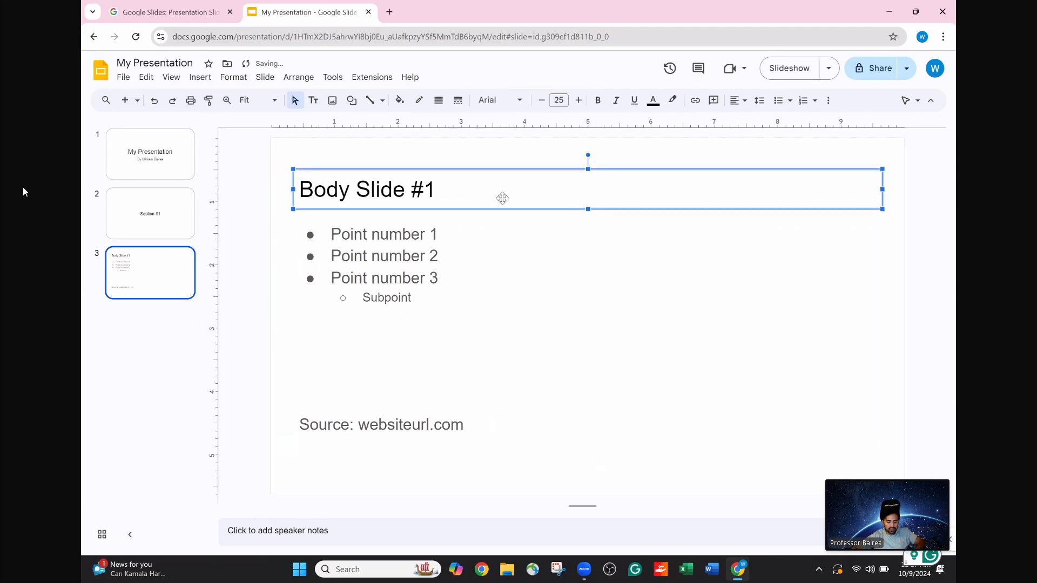
Go back through the slides to the title slide and select its "My Presentation" title box
{"action": "left_click", "coordinate": [156, 208]}
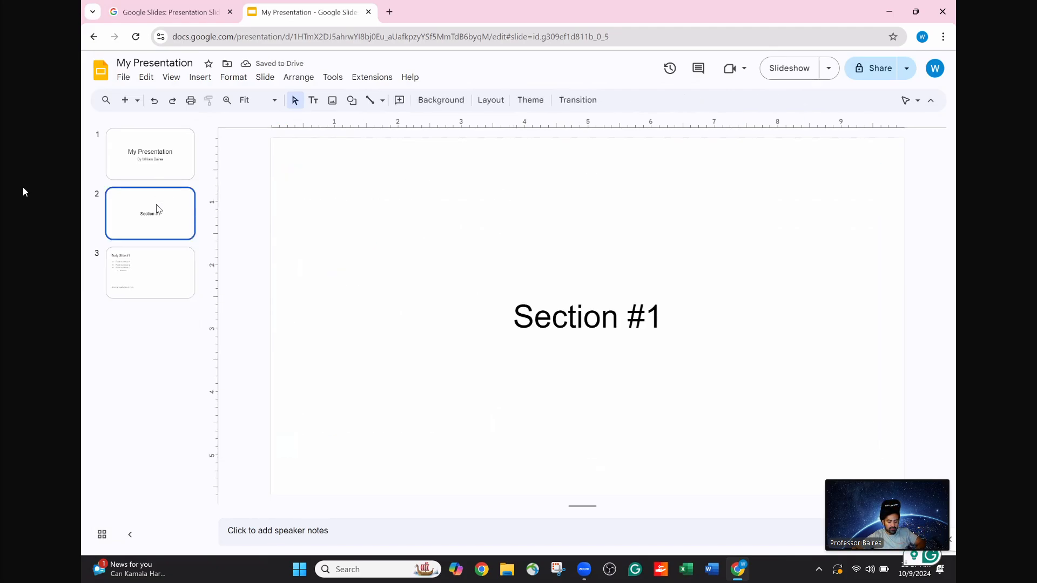
{"action": "left_click", "coordinate": [162, 285]}
{"action": "left_click", "coordinate": [156, 169]}
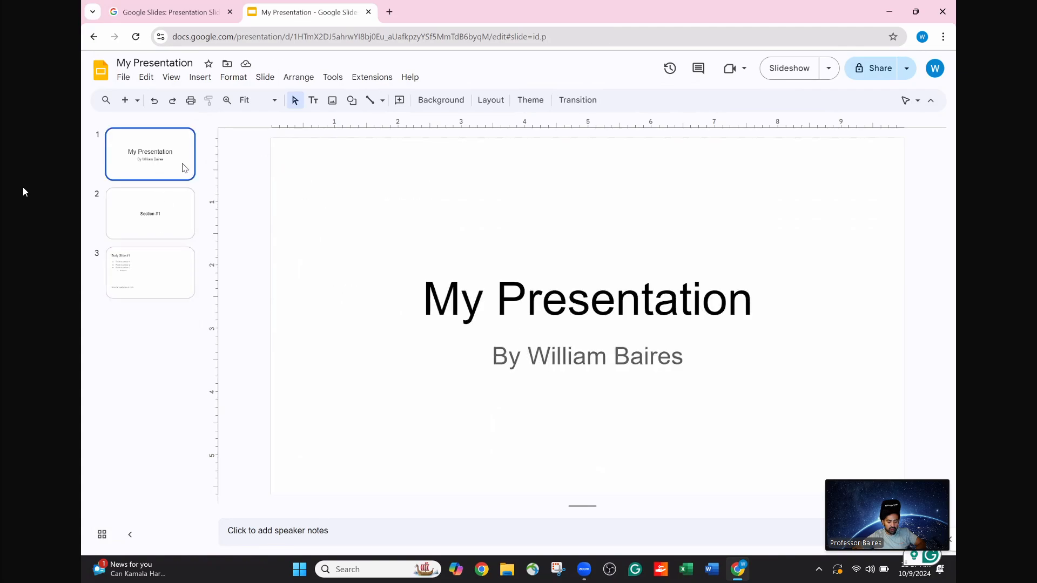
{"action": "left_click", "coordinate": [527, 303]}
{"action": "triple_click", "coordinate": [487, 282]}
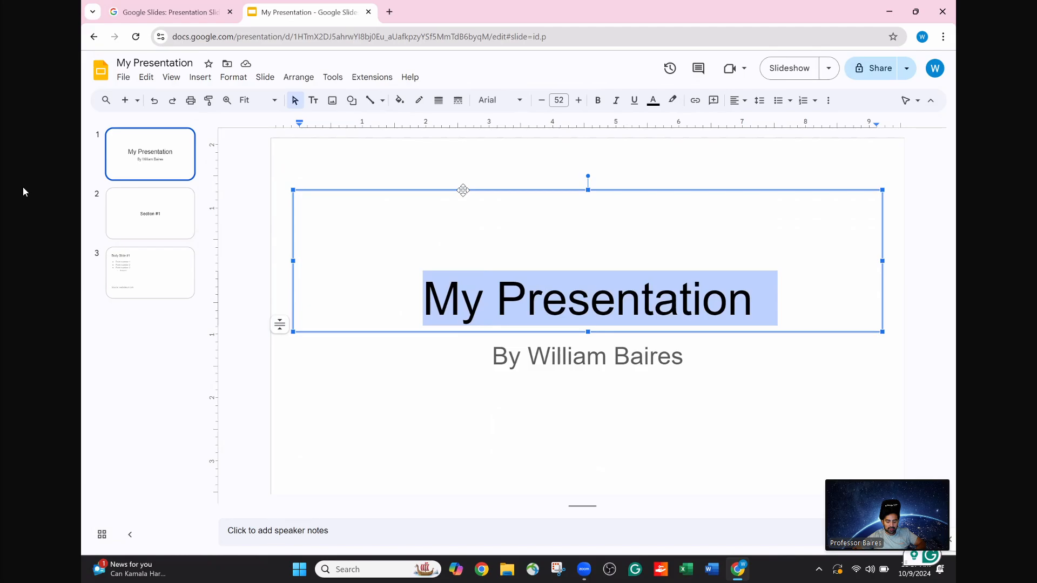
{"action": "left_click", "coordinate": [463, 190]}
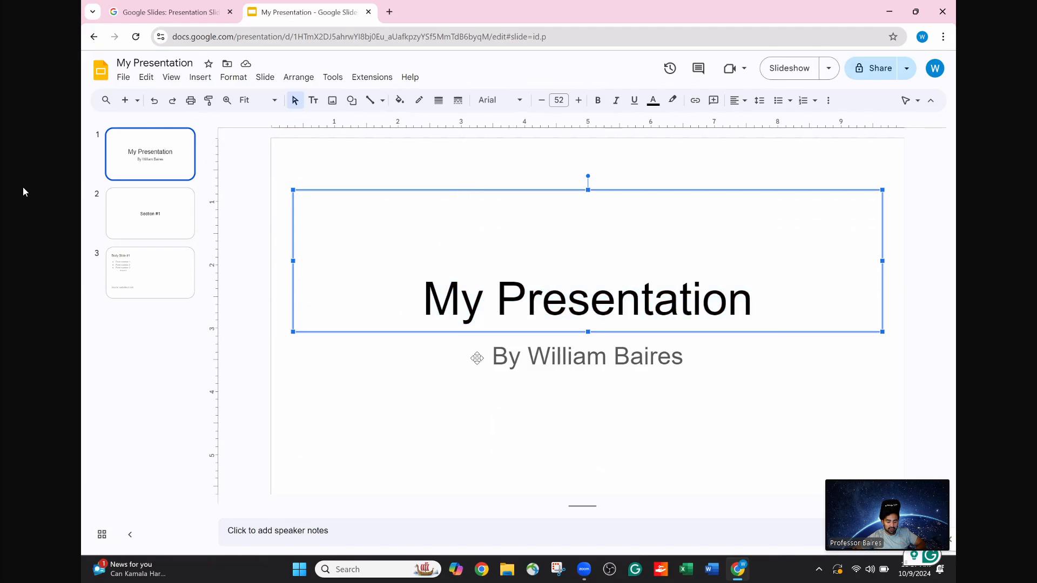
Reduce the font size of the "My Presentation" title to 36
{"action": "left_click", "coordinate": [544, 102]}
{"action": "left_click", "coordinate": [545, 106]}
{"action": "left_click", "coordinate": [545, 106]}
{"action": "left_click", "coordinate": [542, 104]}
{"action": "left_click", "coordinate": [542, 103]}
{"action": "left_click", "coordinate": [541, 103]}
{"action": "left_click", "coordinate": [541, 103]}
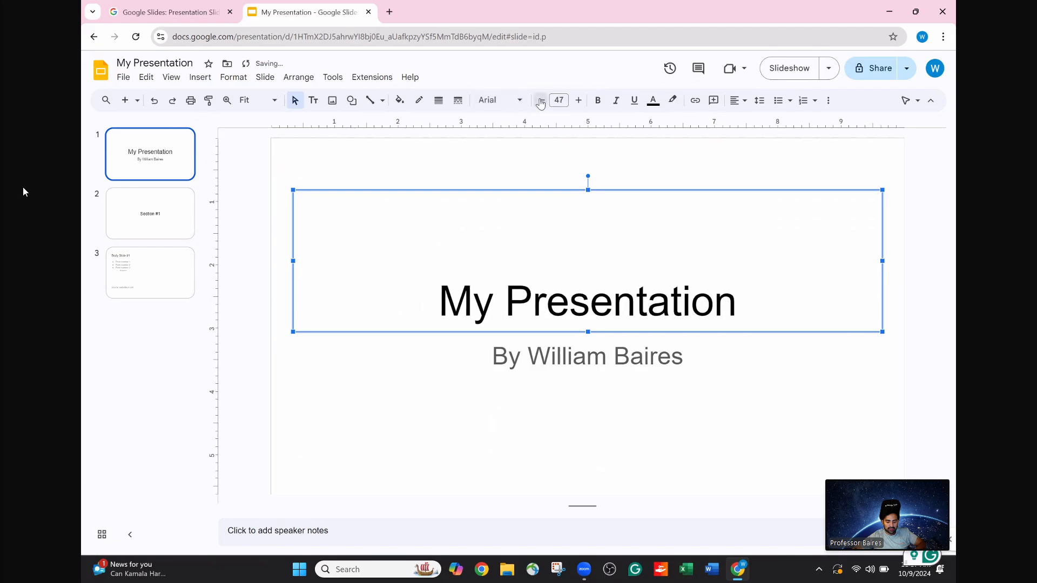
{"action": "left_click", "coordinate": [540, 102]}
{"action": "left_click", "coordinate": [540, 103]}
{"action": "left_click", "coordinate": [539, 102]}
{"action": "left_click", "coordinate": [540, 103]}
{"action": "left_click", "coordinate": [540, 103]}
{"action": "left_click", "coordinate": [540, 103]}
{"action": "left_click", "coordinate": [540, 103]}
{"action": "left_click", "coordinate": [540, 103]}
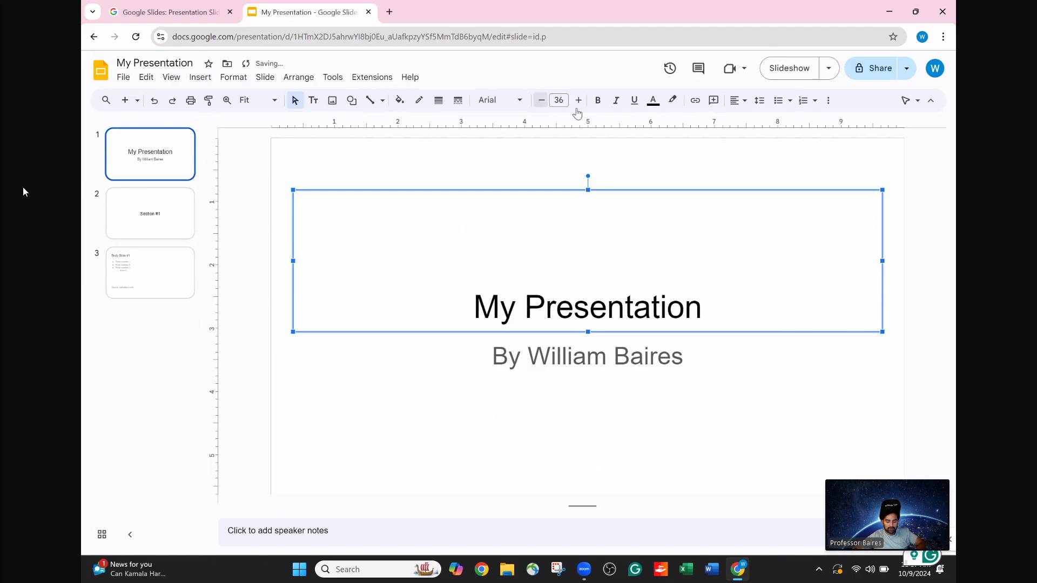
{"action": "left_click", "coordinate": [540, 103]}
Increase the font size of the "My Presentation" title to 50
{"action": "left_click", "coordinate": [578, 108]}
{"action": "left_click", "coordinate": [578, 108]}
{"action": "left_click", "coordinate": [579, 108]}
{"action": "left_click", "coordinate": [579, 108]}
{"action": "left_click", "coordinate": [579, 108]}
{"action": "left_click", "coordinate": [579, 108]}
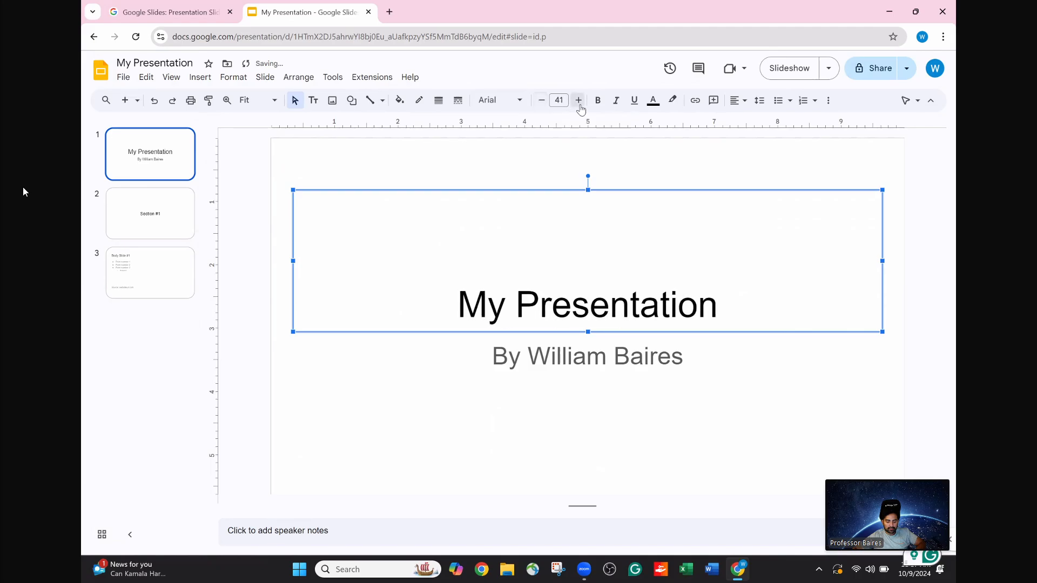
{"action": "left_click", "coordinate": [580, 108]}
{"action": "left_click", "coordinate": [580, 108]}
{"action": "left_click", "coordinate": [578, 108]}
{"action": "left_click", "coordinate": [579, 108]}
{"action": "left_click", "coordinate": [579, 108]}
{"action": "left_click", "coordinate": [579, 108]}
{"action": "left_click", "coordinate": [579, 108]}
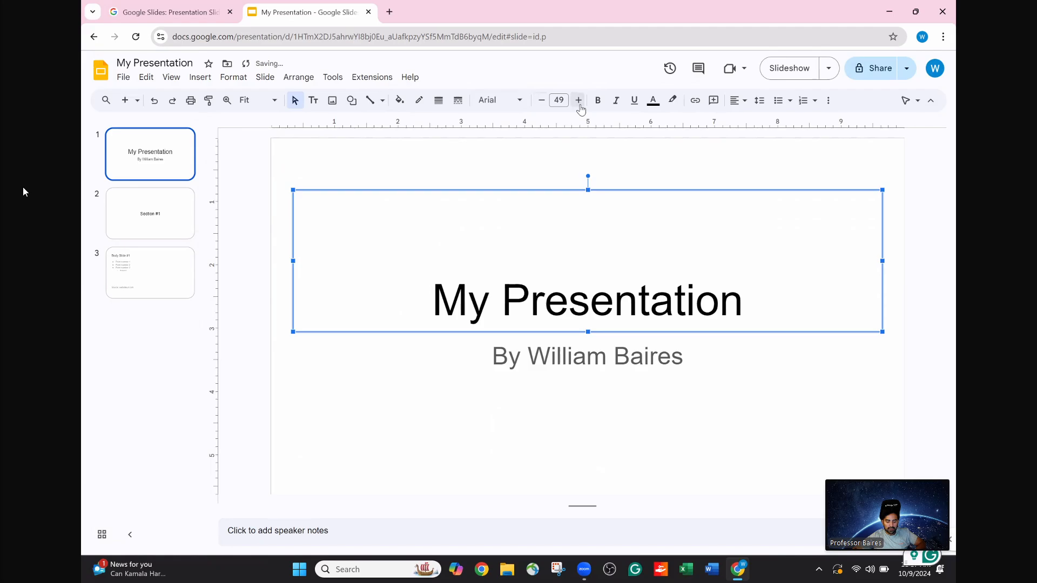
{"action": "left_click", "coordinate": [579, 108]}
Change the title's font to Roboto and make it bold
{"action": "left_click", "coordinate": [507, 101]}
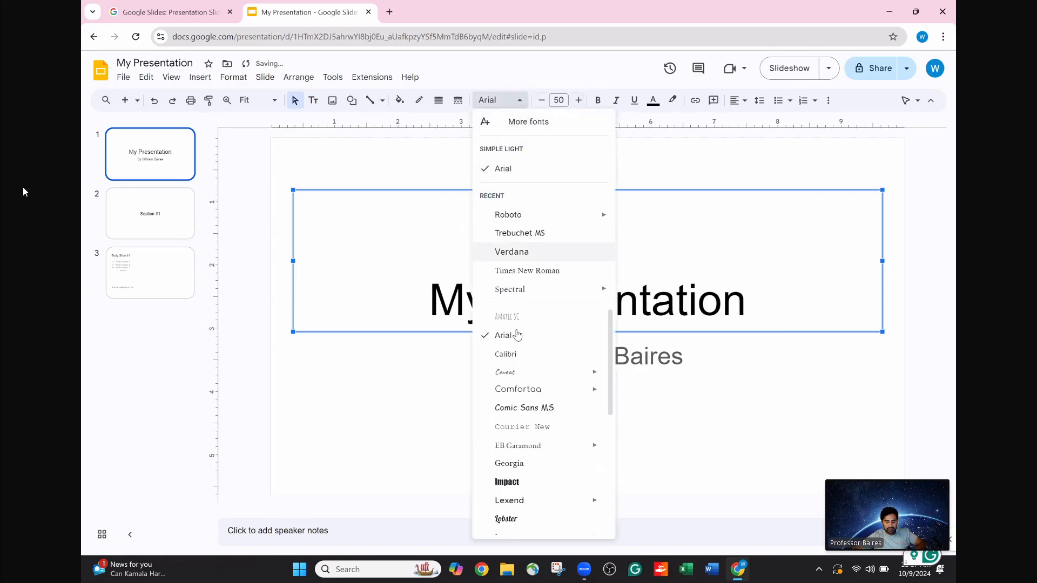
{"action": "left_click", "coordinate": [518, 215]}
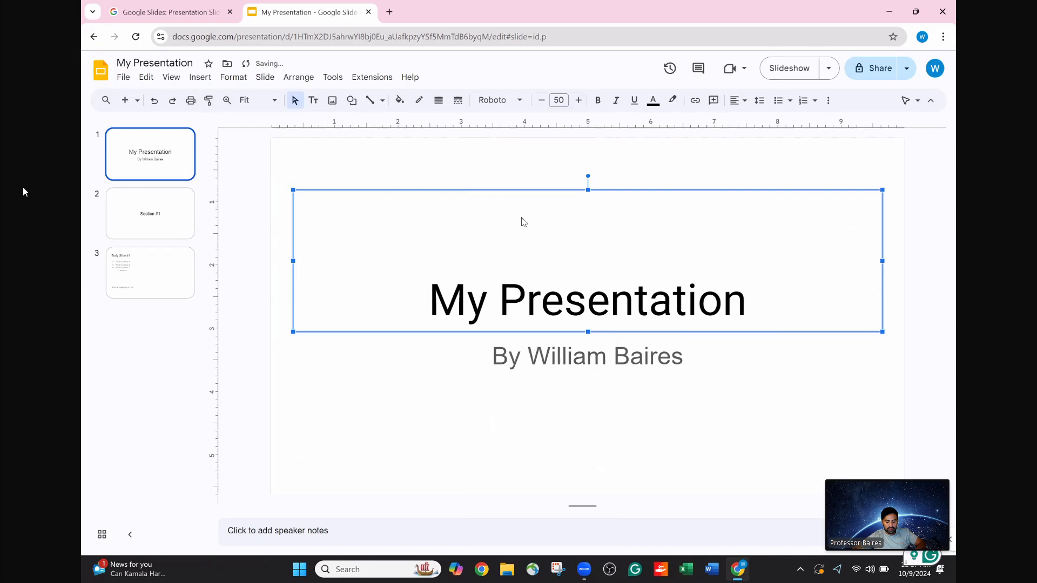
{"action": "left_click", "coordinate": [598, 103]}
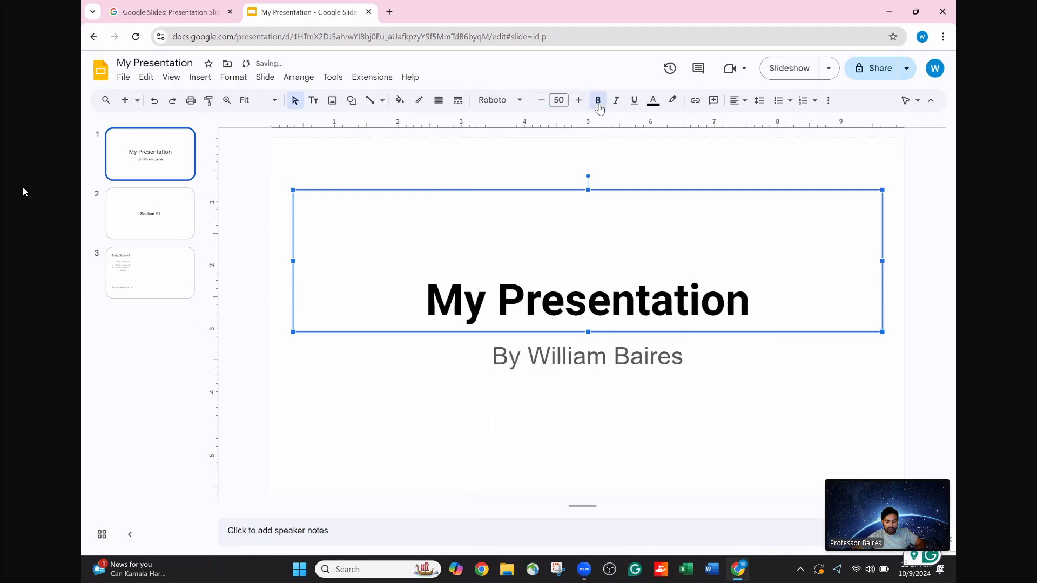
Try underline and italic on the title, removing each one again
{"action": "left_click", "coordinate": [635, 102]}
{"action": "left_click", "coordinate": [634, 103]}
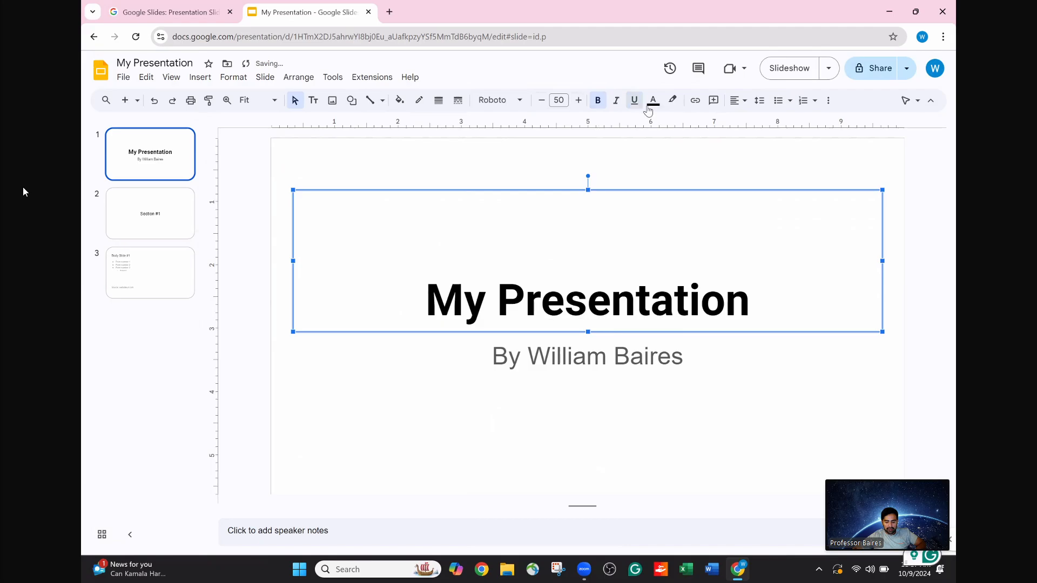
{"action": "left_click", "coordinate": [616, 103]}
{"action": "left_click", "coordinate": [616, 103]}
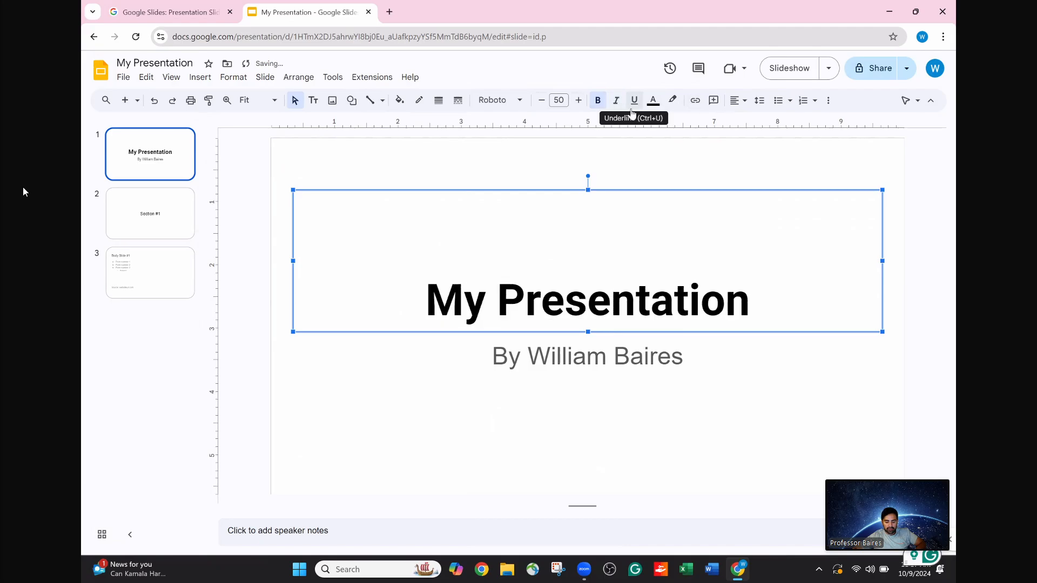
Set the text color of the "My Presentation" title to the theme's blue
{"action": "left_click", "coordinate": [653, 102]}
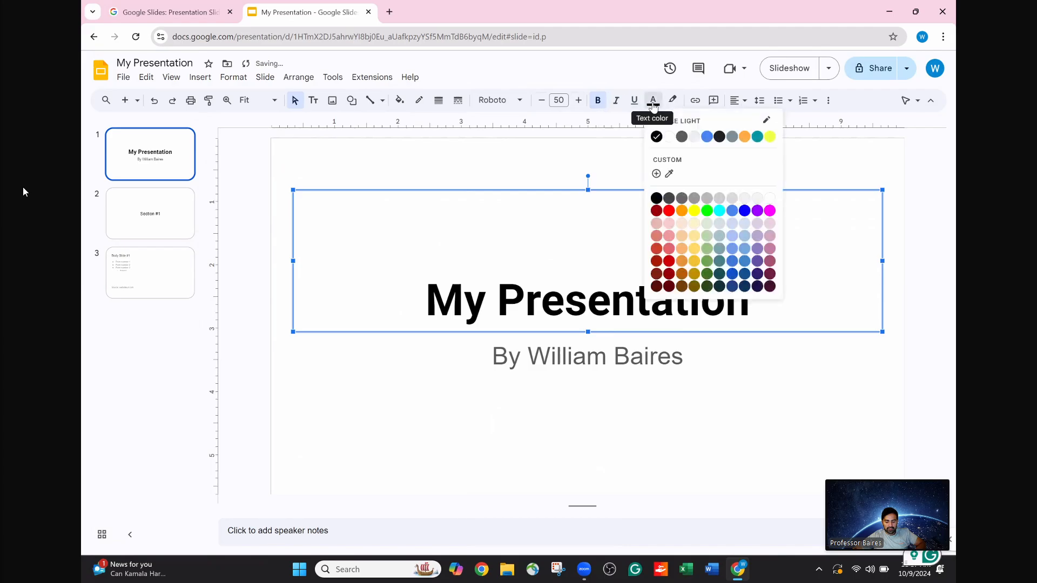
{"action": "left_click", "coordinate": [714, 139]}
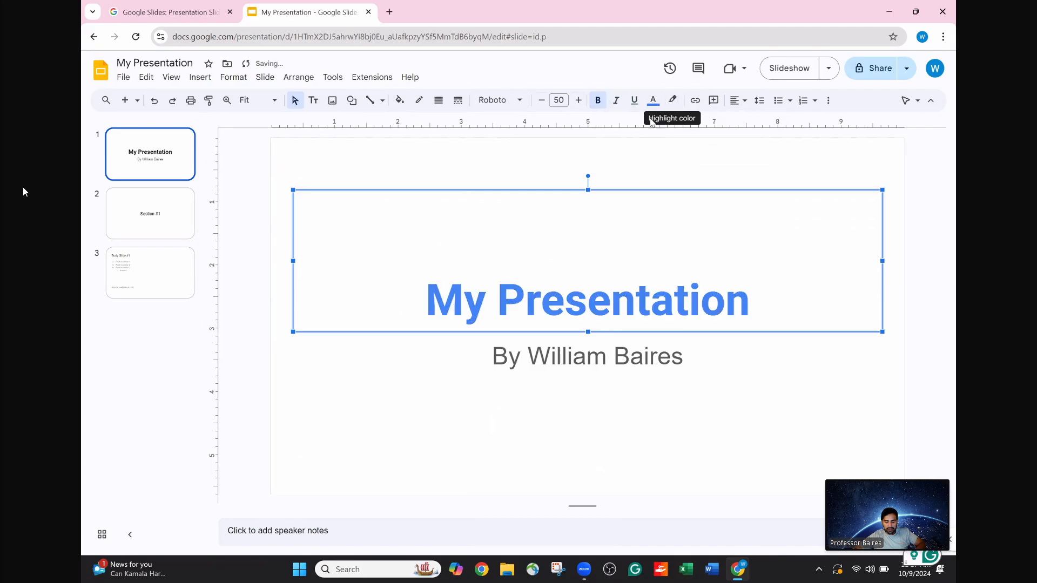
{"action": "left_click", "coordinate": [430, 162]}
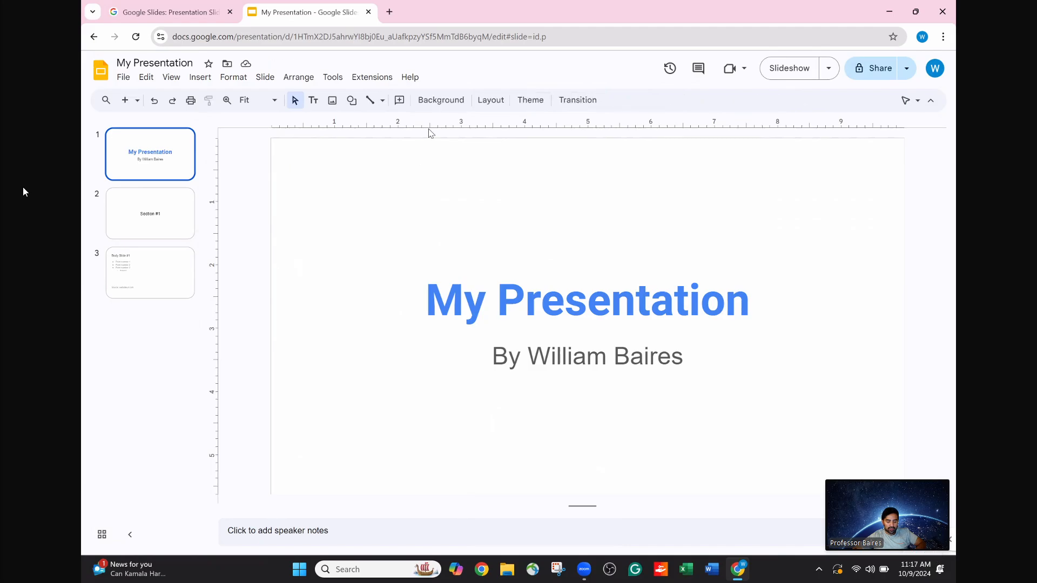
Set the title slide's background to a solid light green color
{"action": "left_click", "coordinate": [439, 102]}
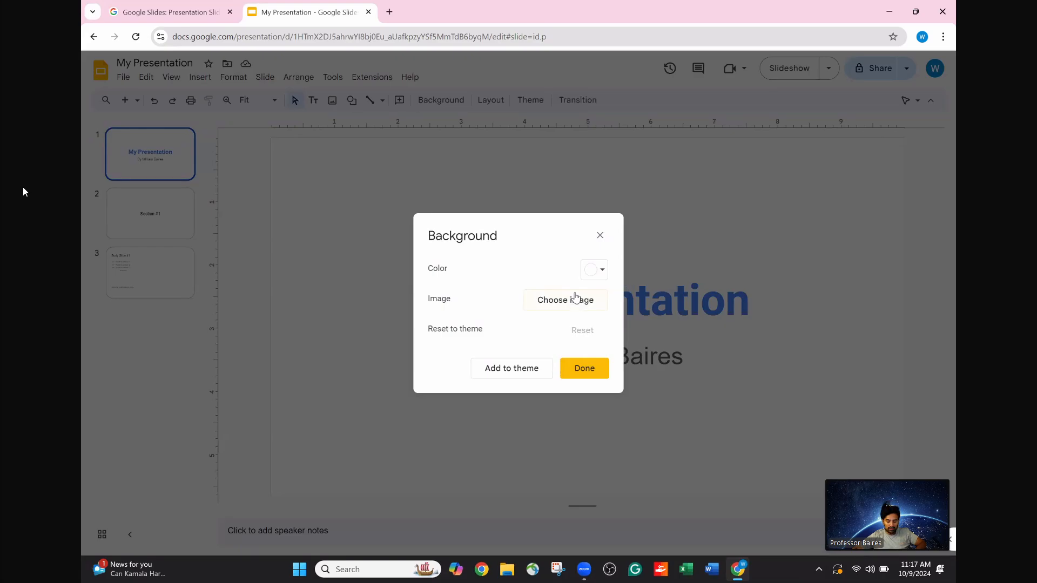
{"action": "left_click", "coordinate": [596, 274]}
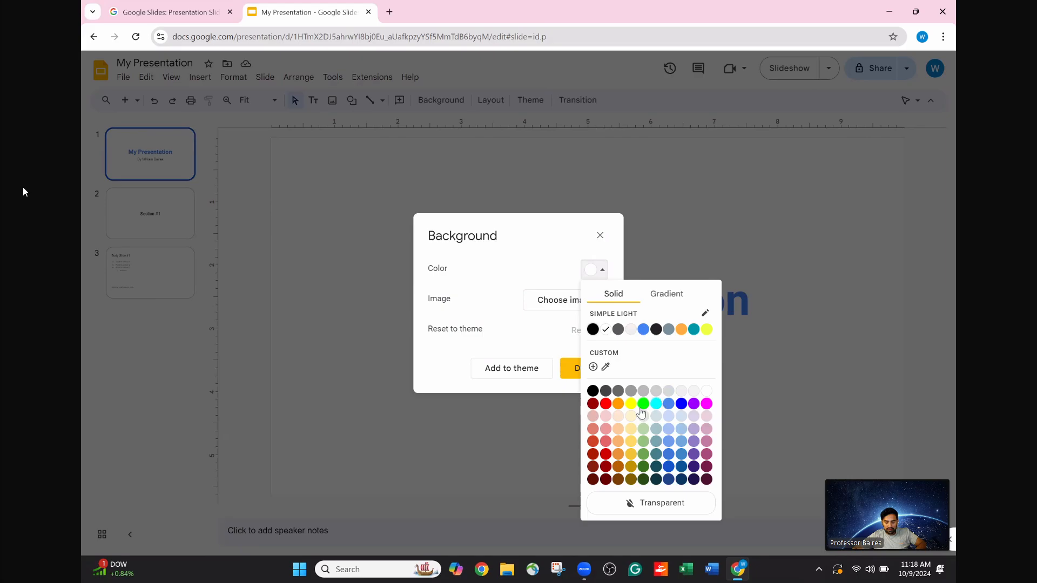
{"action": "left_click", "coordinate": [644, 430]}
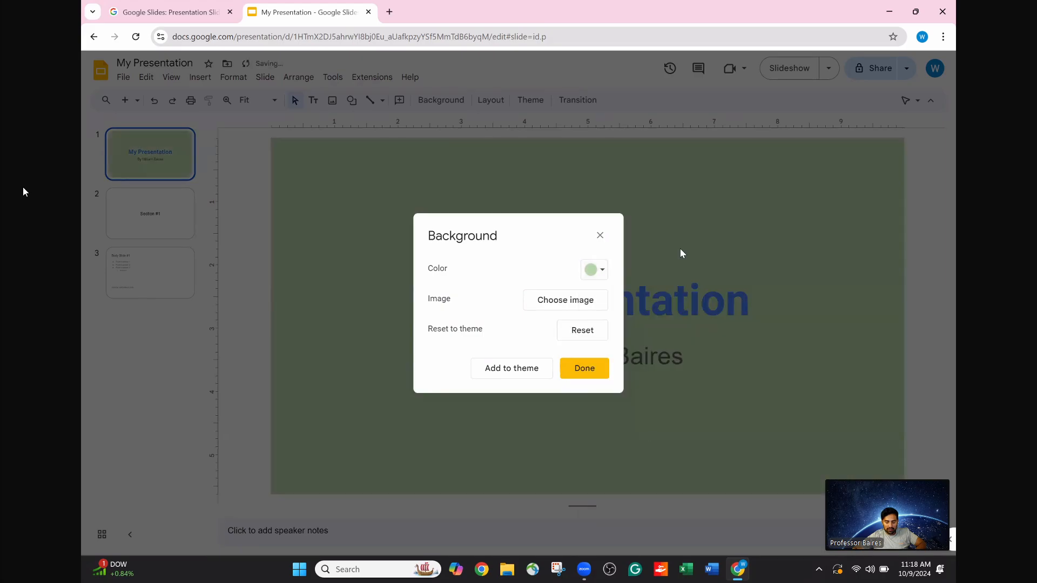
{"action": "left_click", "coordinate": [599, 236]}
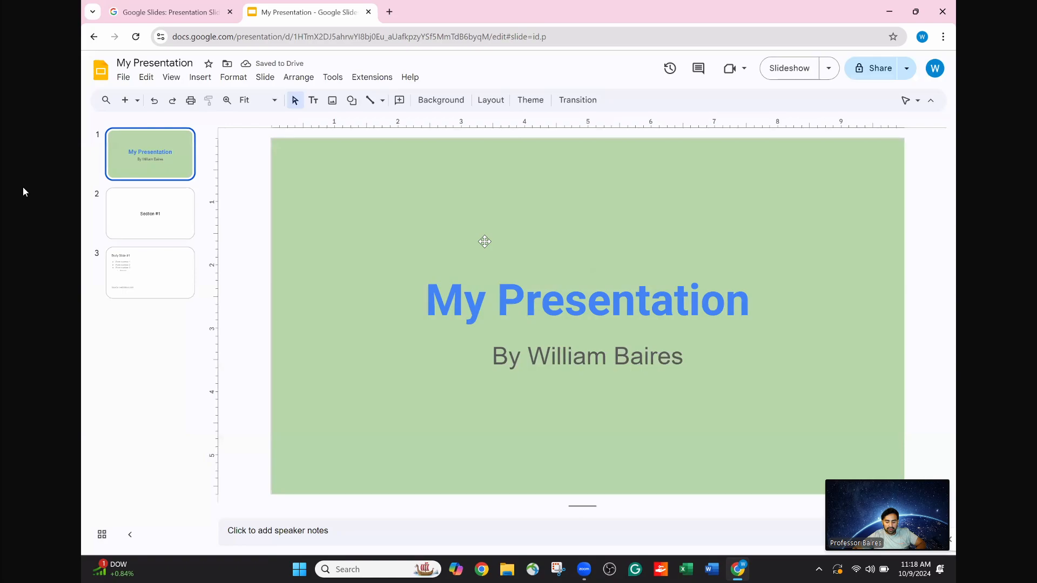
Change the text color of the author line under the title to white
{"action": "triple_click", "coordinate": [522, 359]}
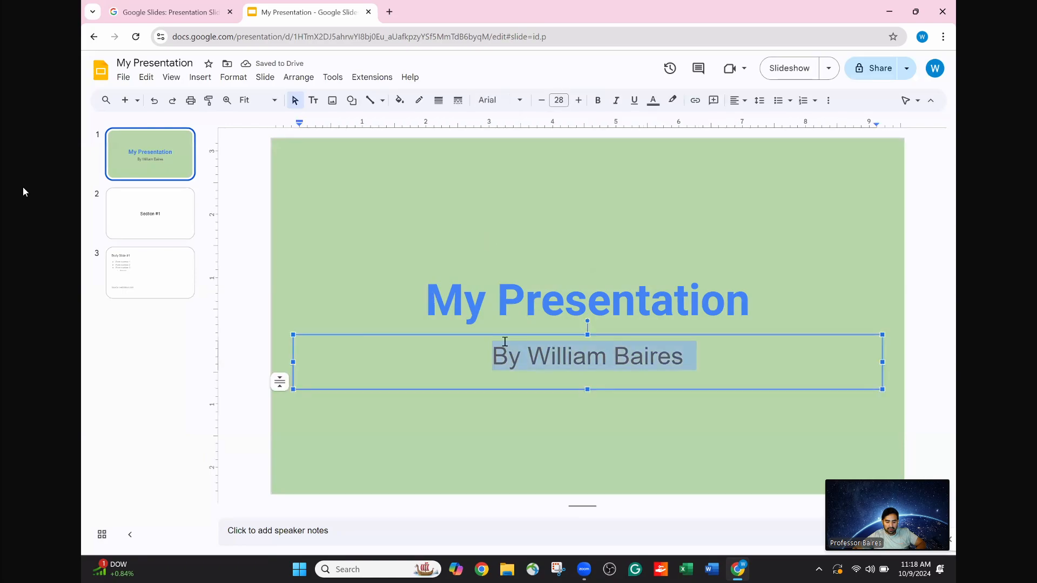
{"action": "left_click", "coordinate": [653, 100]}
{"action": "left_click", "coordinate": [694, 137]}
{"action": "left_click", "coordinate": [572, 231]}
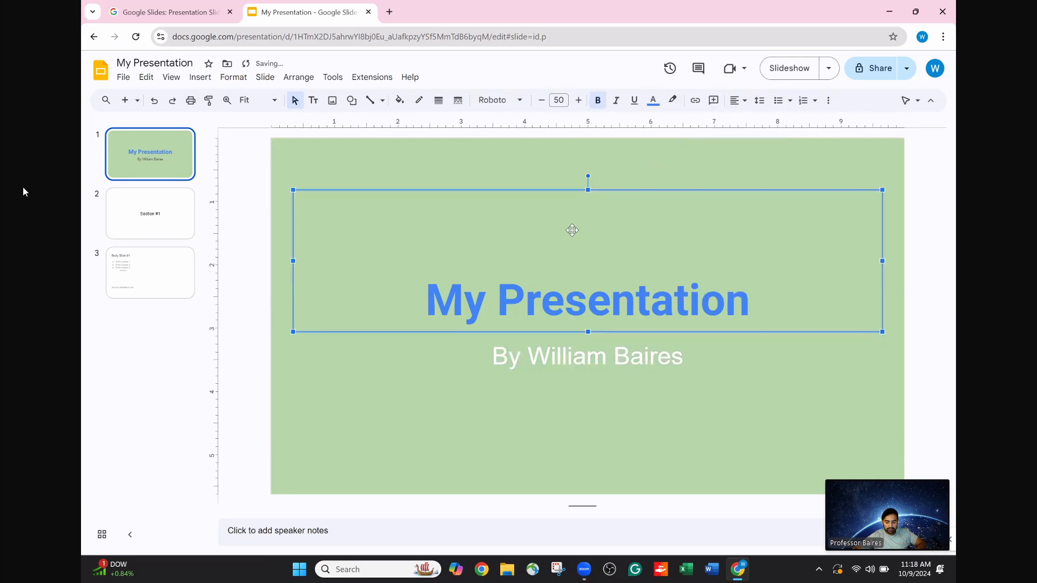
{"action": "left_click", "coordinate": [245, 254]}
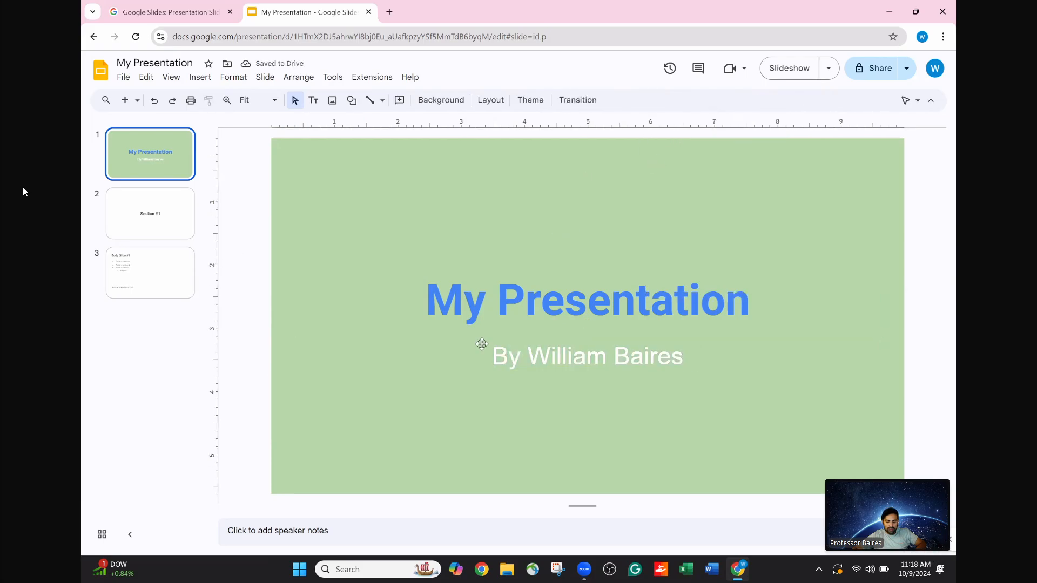
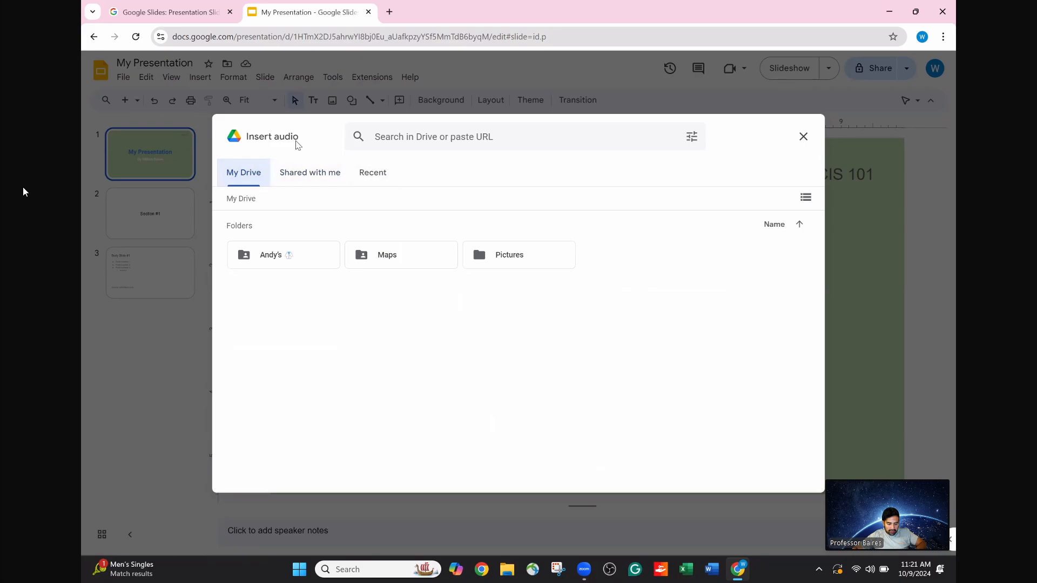
Dismiss the audio picker and start inserting a video on the title slide
{"action": "left_click", "coordinate": [803, 137]}
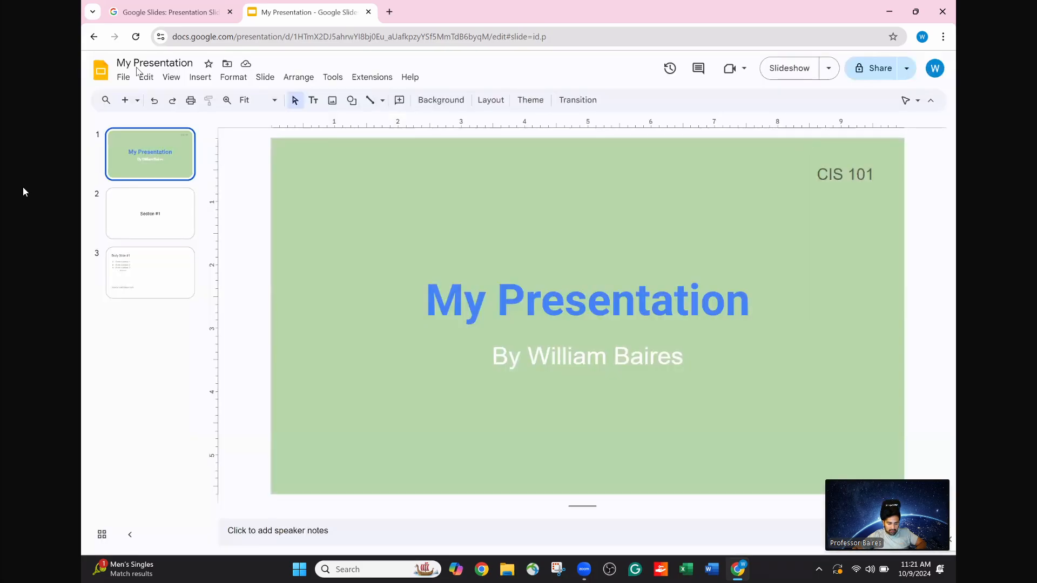
{"action": "left_click", "coordinate": [200, 76]}
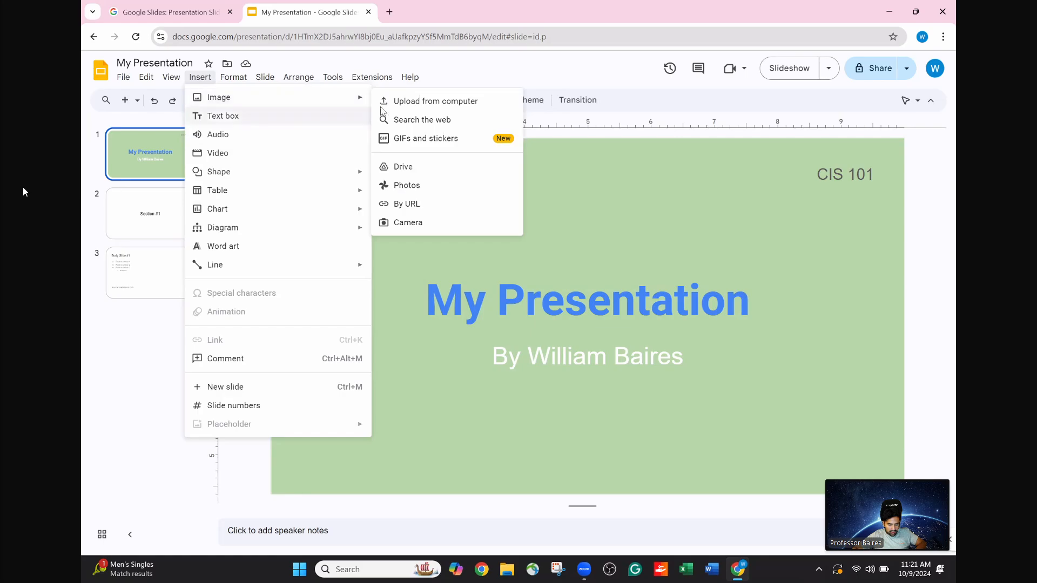
{"action": "mouse_move", "coordinate": [368, 97]}
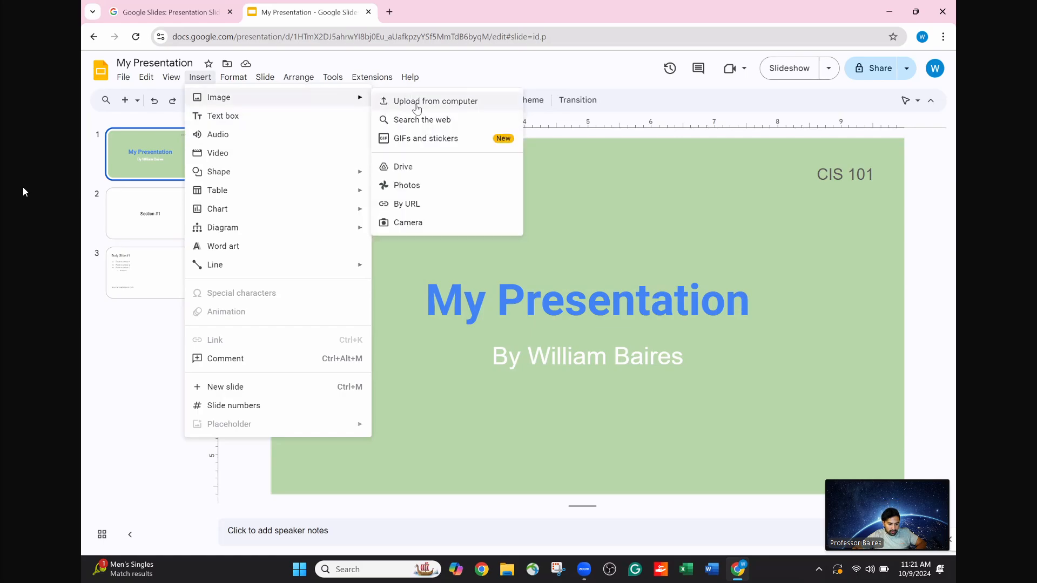
{"action": "left_click", "coordinate": [301, 156]}
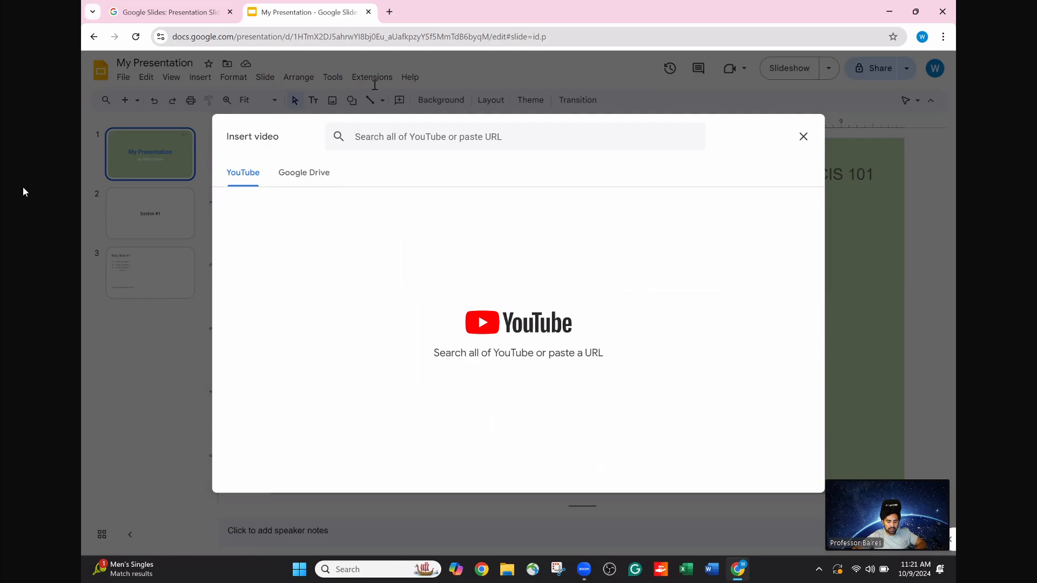
Go to YouTube in a new browser tab, open the ESPN FC Alaves vs. Barcelona highlights video and pause it
{"action": "left_click", "coordinate": [389, 11]}
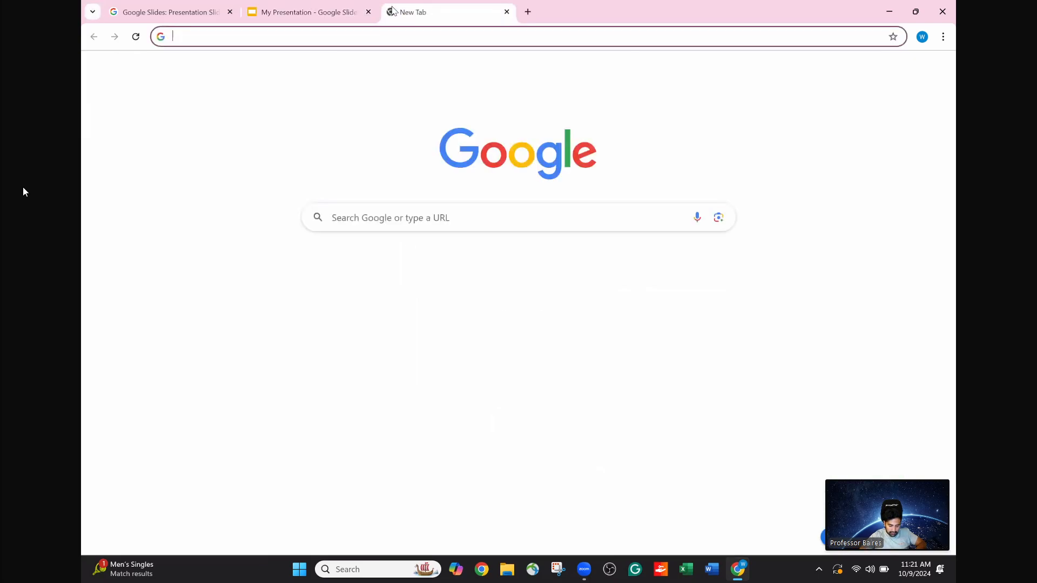
{"action": "type", "text": "youtube"}
{"action": "key", "text": "Return"}
{"action": "left_click", "coordinate": [237, 165]}
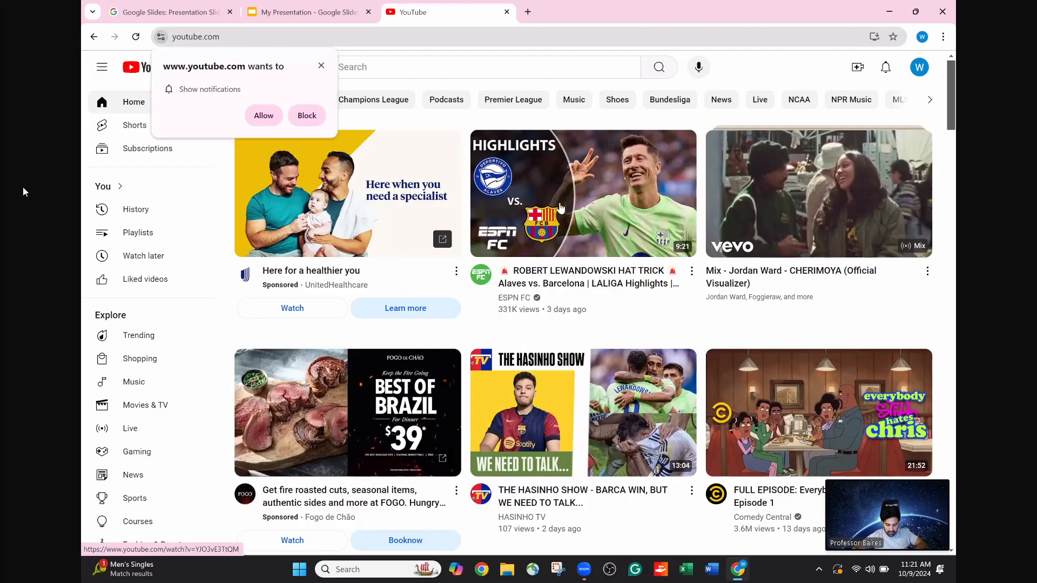
{"action": "left_click", "coordinate": [590, 195]}
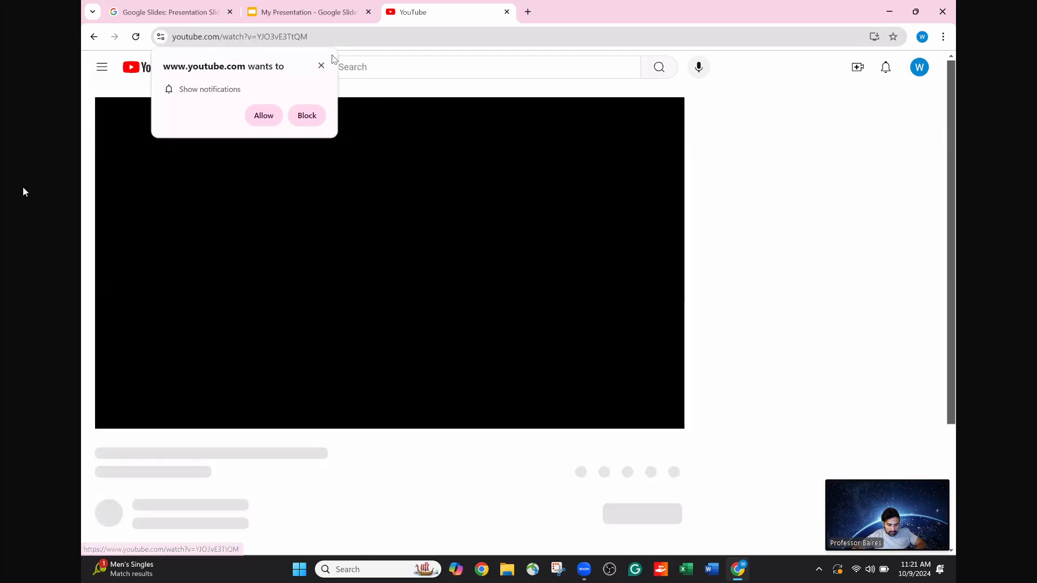
{"action": "left_click", "coordinate": [322, 65]}
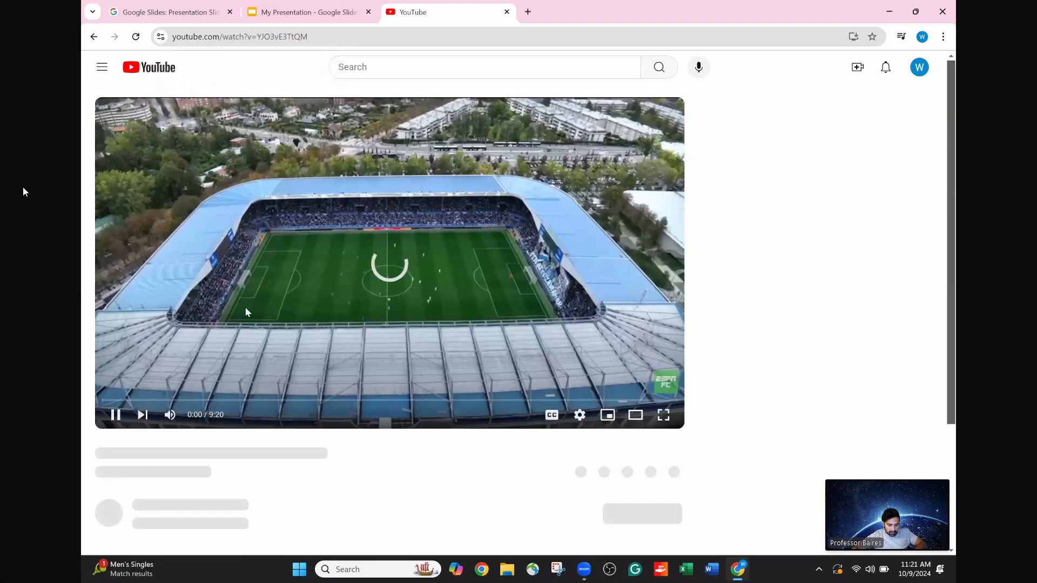
{"action": "left_click", "coordinate": [123, 415]}
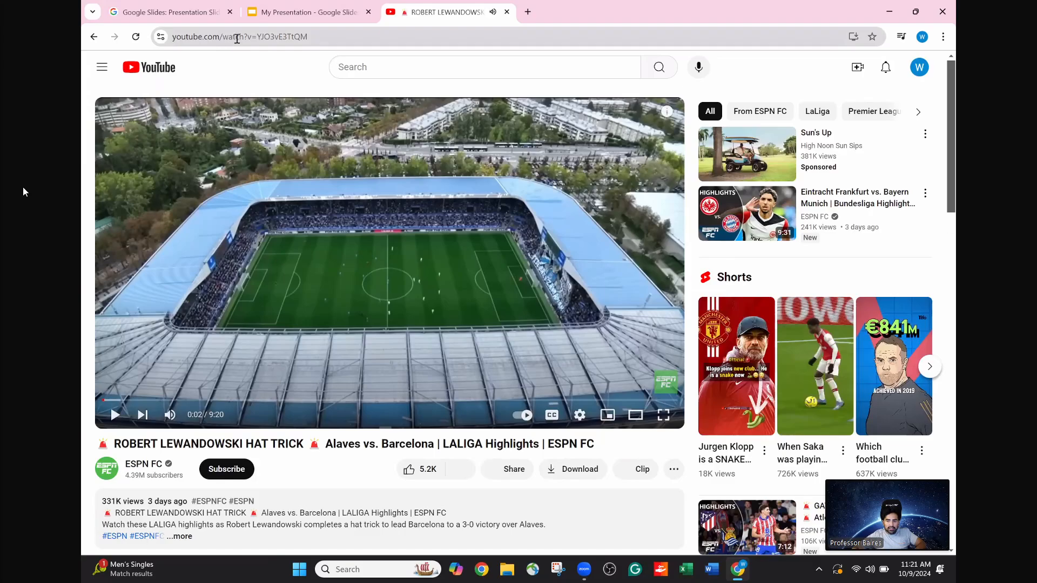
{"action": "left_click", "coordinate": [237, 37]}
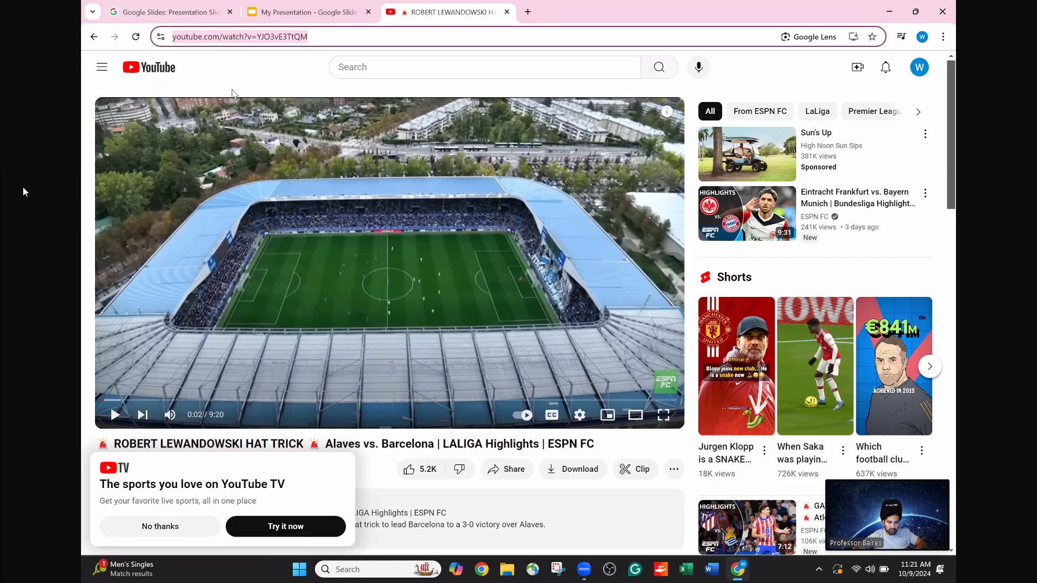
{"action": "right_click", "coordinate": [216, 43]}
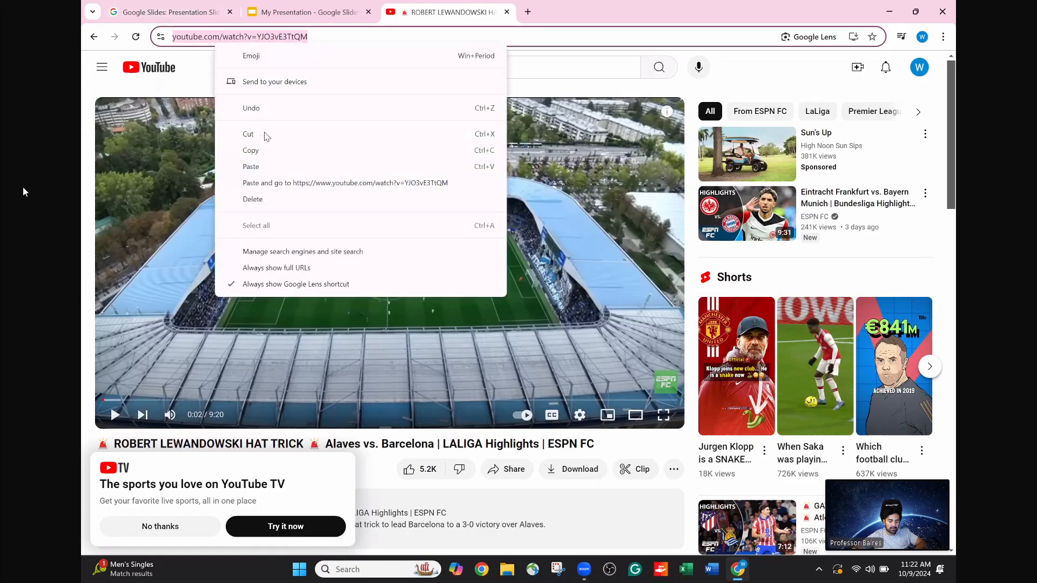
{"action": "left_click", "coordinate": [215, 73]}
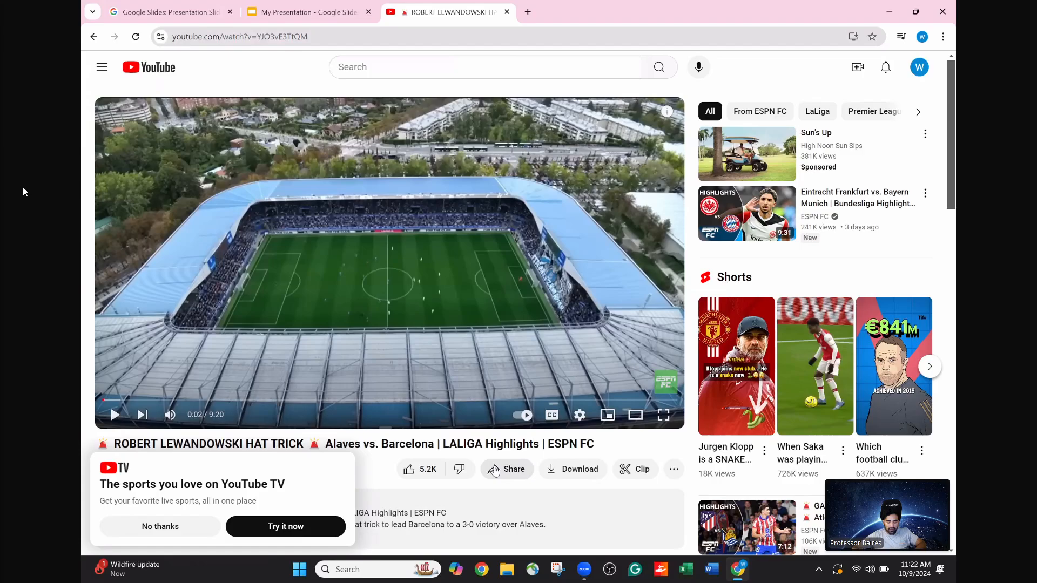
Copy the share link of the Alaves vs. Barcelona highlights video
{"action": "left_click", "coordinate": [506, 470]}
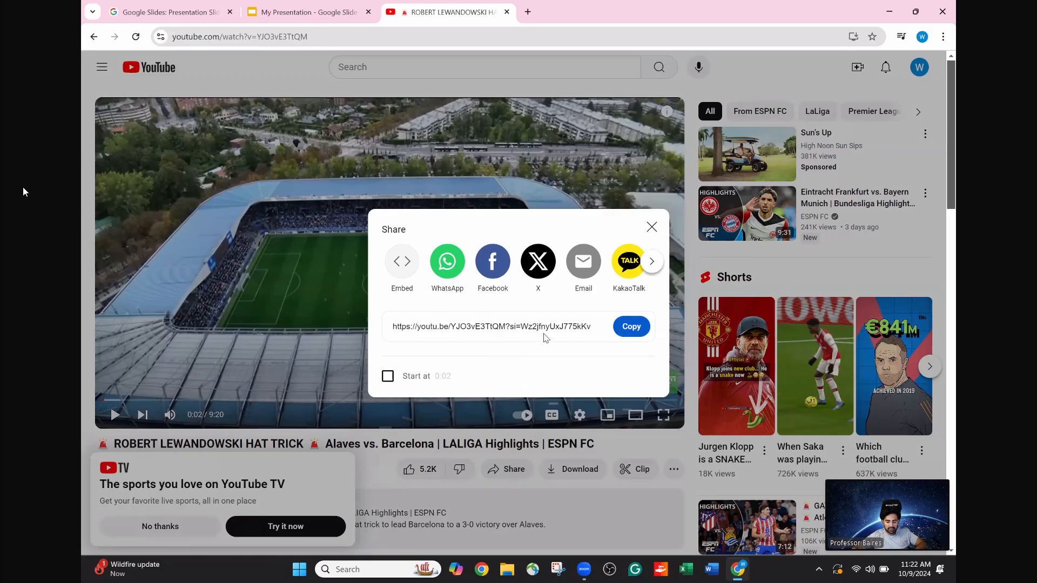
{"action": "left_click_drag", "start_coordinate": [512, 330], "coordinate": [599, 328]}
{"action": "left_click", "coordinate": [631, 326]}
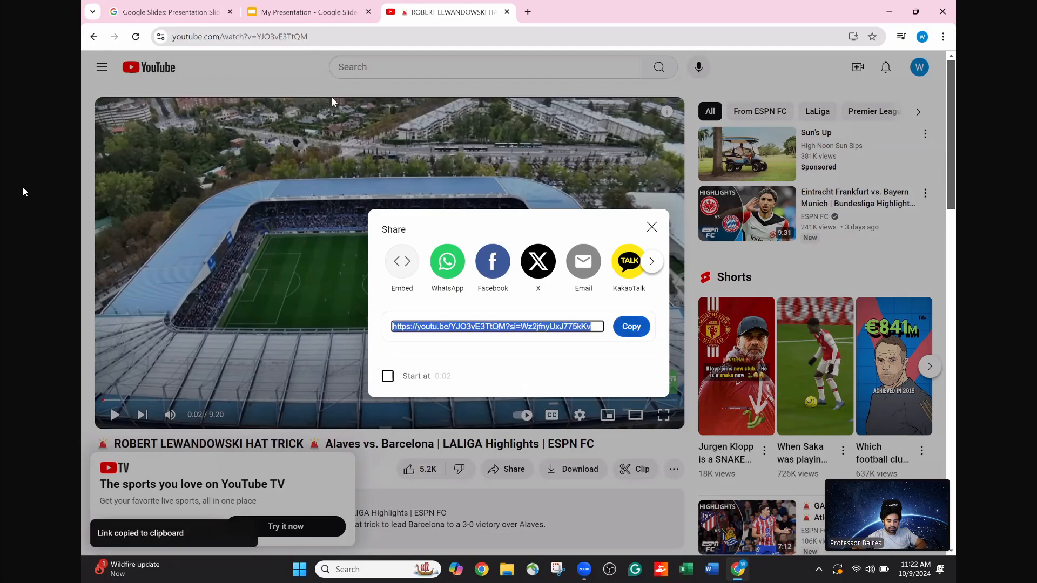
Return to the presentation, find the video by its copied link and insert it on the title slide
{"action": "left_click", "coordinate": [307, 12]}
{"action": "left_click", "coordinate": [410, 145]}
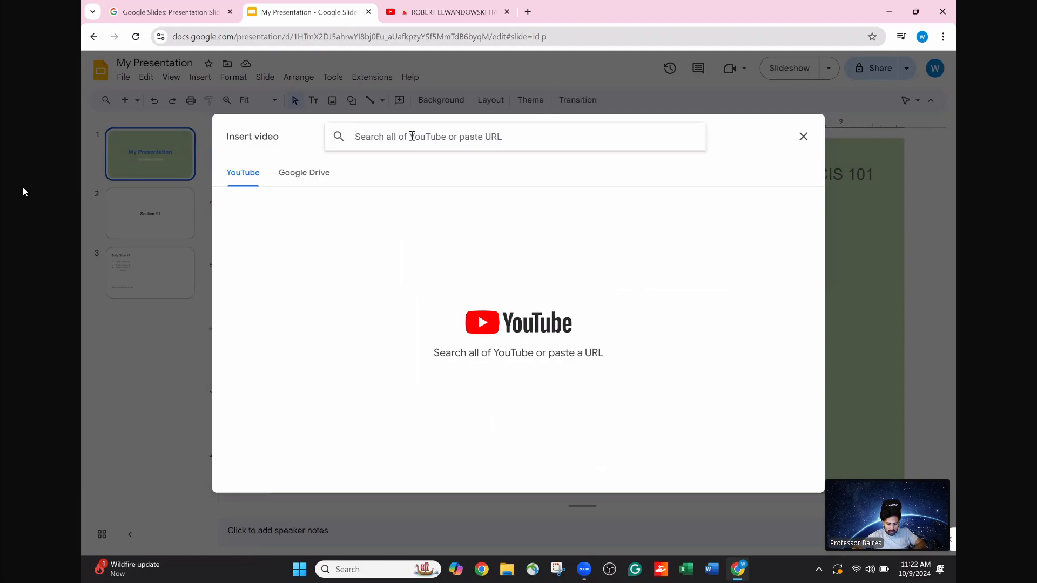
{"action": "right_click", "coordinate": [411, 140]}
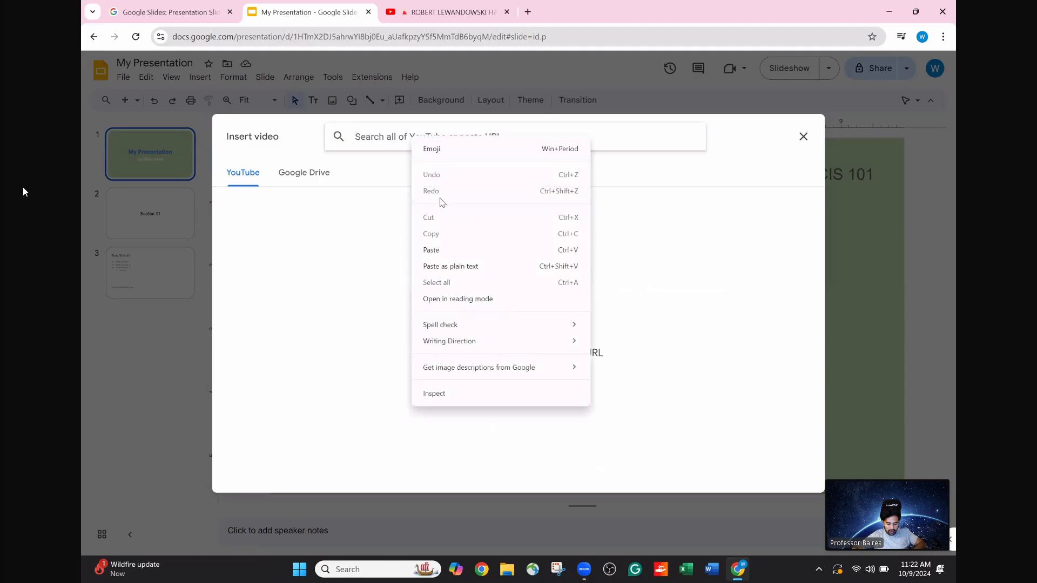
{"action": "left_click", "coordinate": [445, 252]}
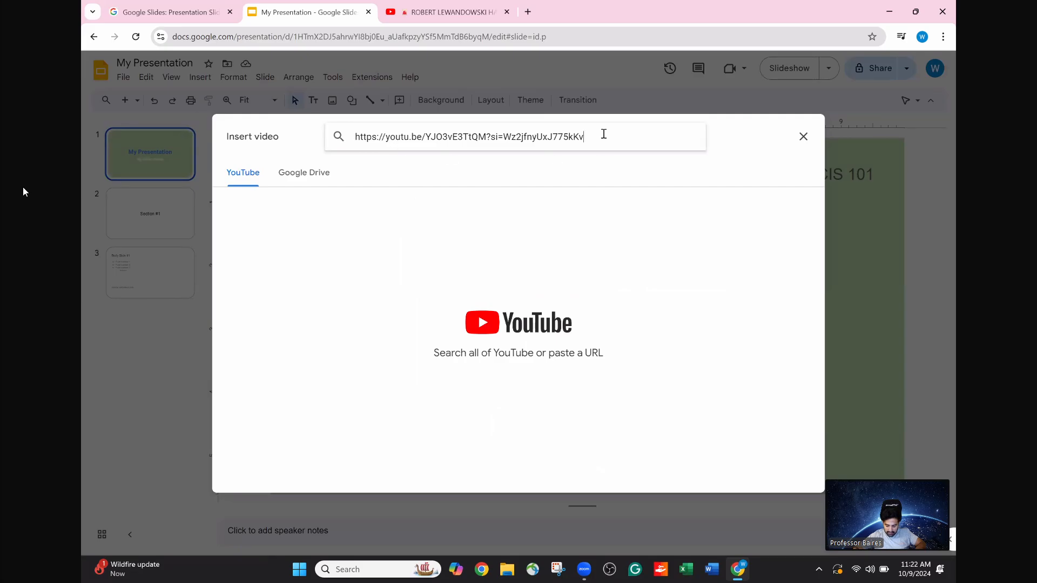
{"action": "key", "text": "Return"}
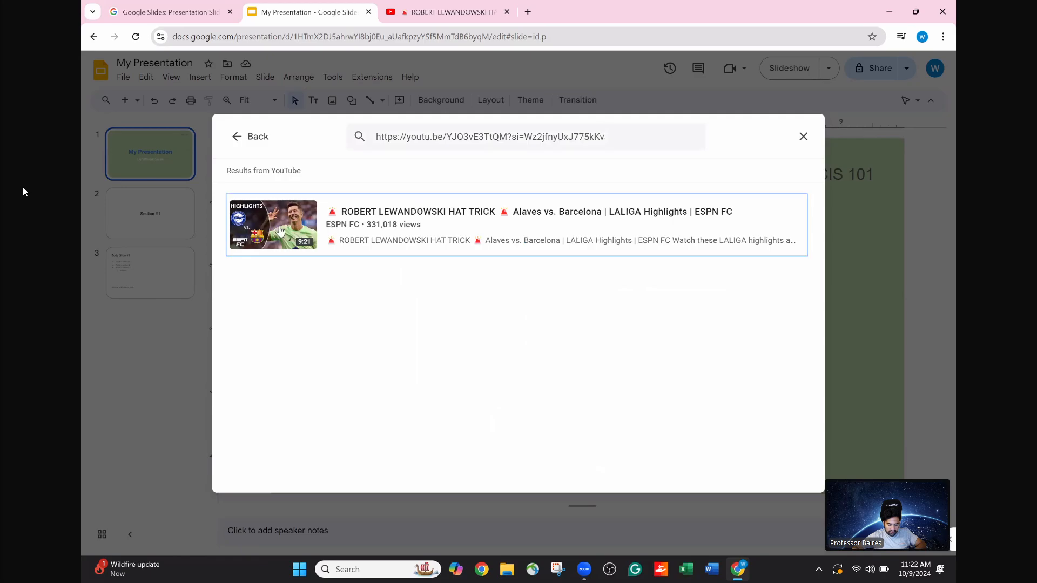
{"action": "left_click", "coordinate": [325, 231]}
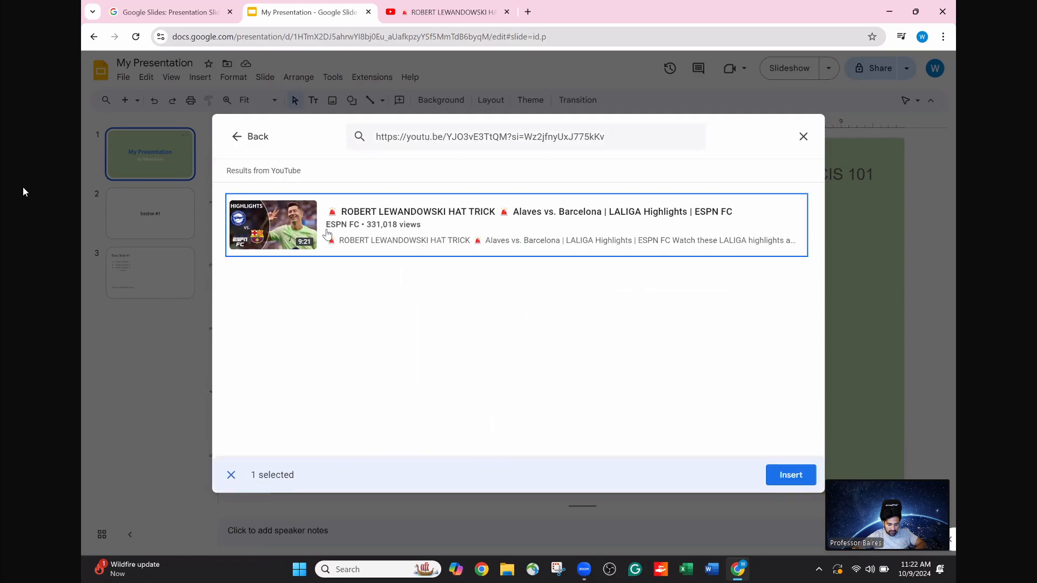
{"action": "left_click", "coordinate": [803, 477]}
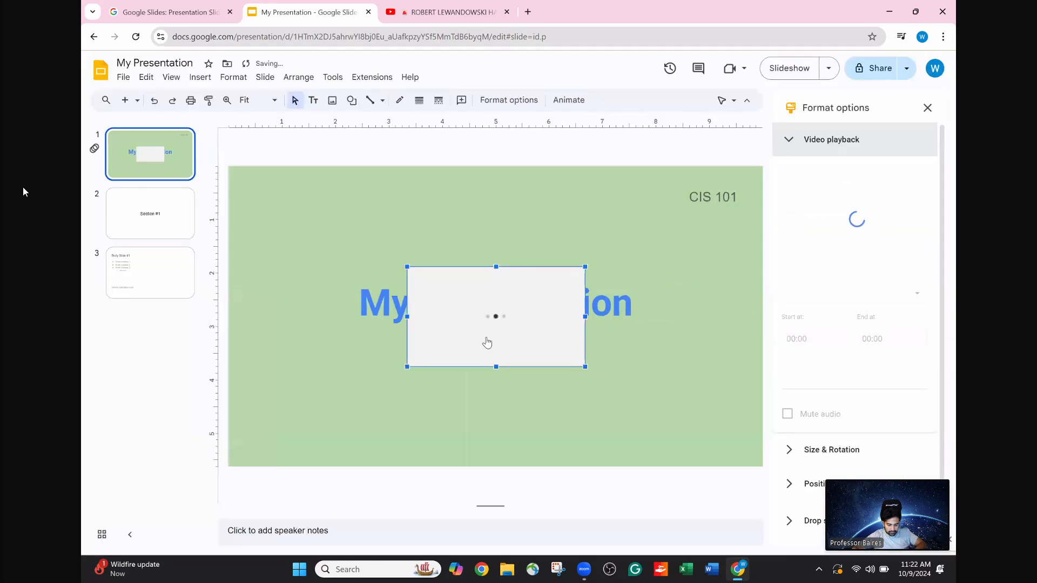
Move the inserted video up over the title, clear of the author line, and pause its preview
{"action": "left_click_drag", "start_coordinate": [426, 271], "coordinate": [271, 201]}
{"action": "left_click_drag", "start_coordinate": [310, 242], "coordinate": [305, 338]}
{"action": "left_click_drag", "start_coordinate": [347, 301], "coordinate": [507, 244]}
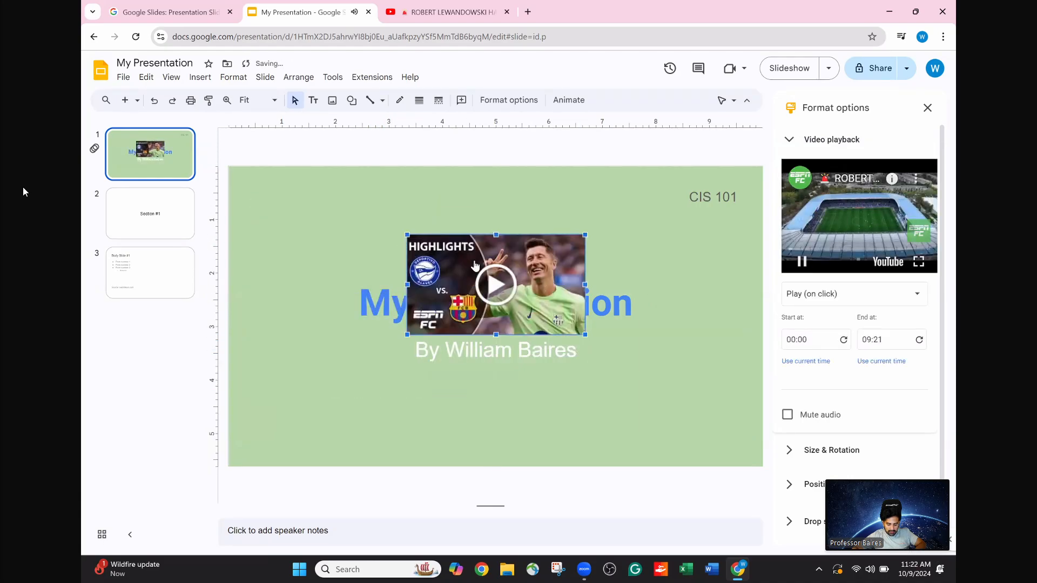
{"action": "left_click", "coordinate": [802, 263]}
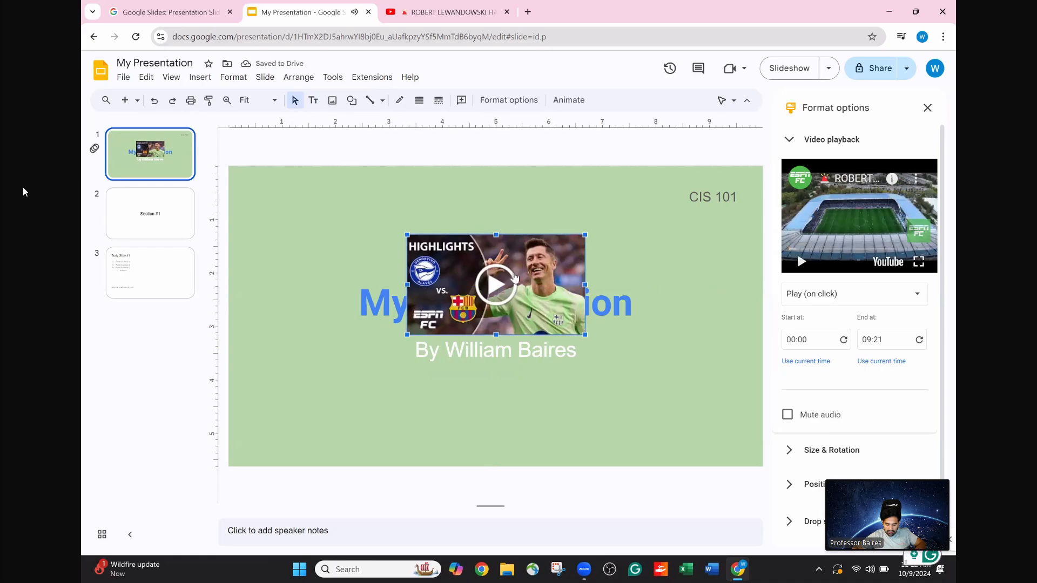
{"action": "left_click_drag", "start_coordinate": [443, 243], "coordinate": [459, 217]}
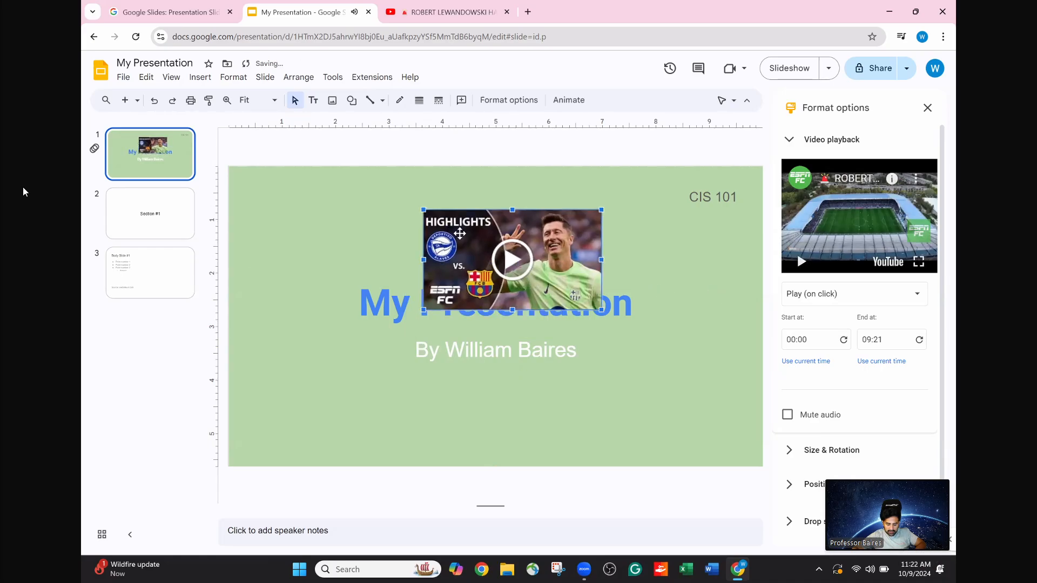
Cut the highlights video from the title slide and paste it onto the Body Slide #1 slide
{"action": "right_click", "coordinate": [460, 233]}
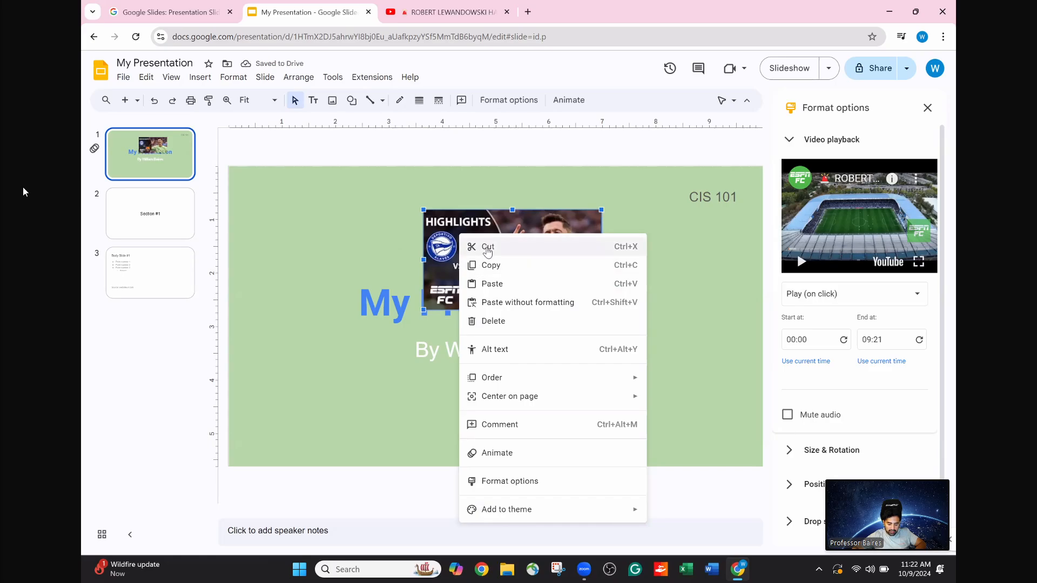
{"action": "left_click", "coordinate": [487, 247]}
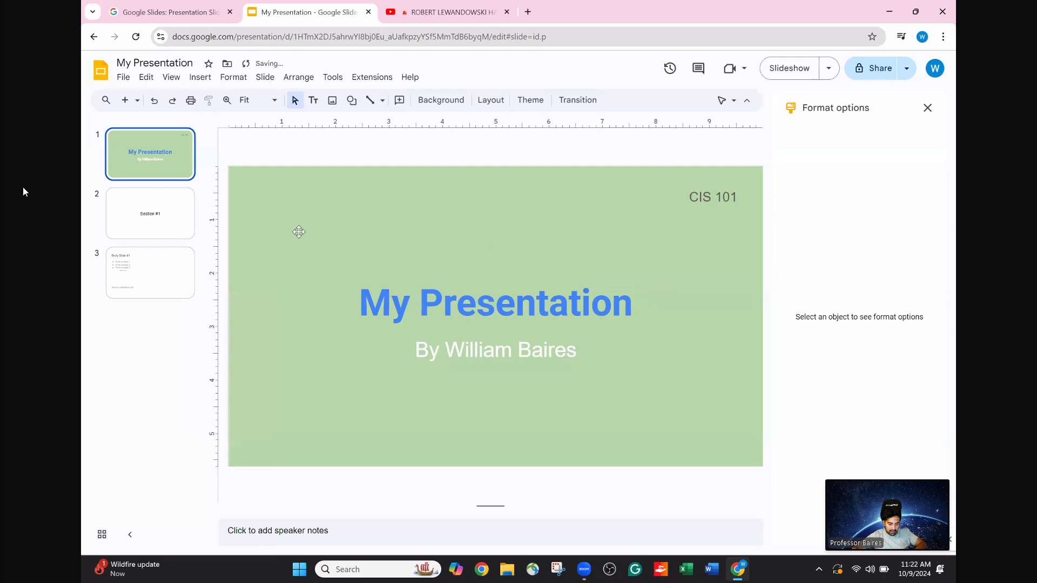
{"action": "left_click", "coordinate": [159, 289]}
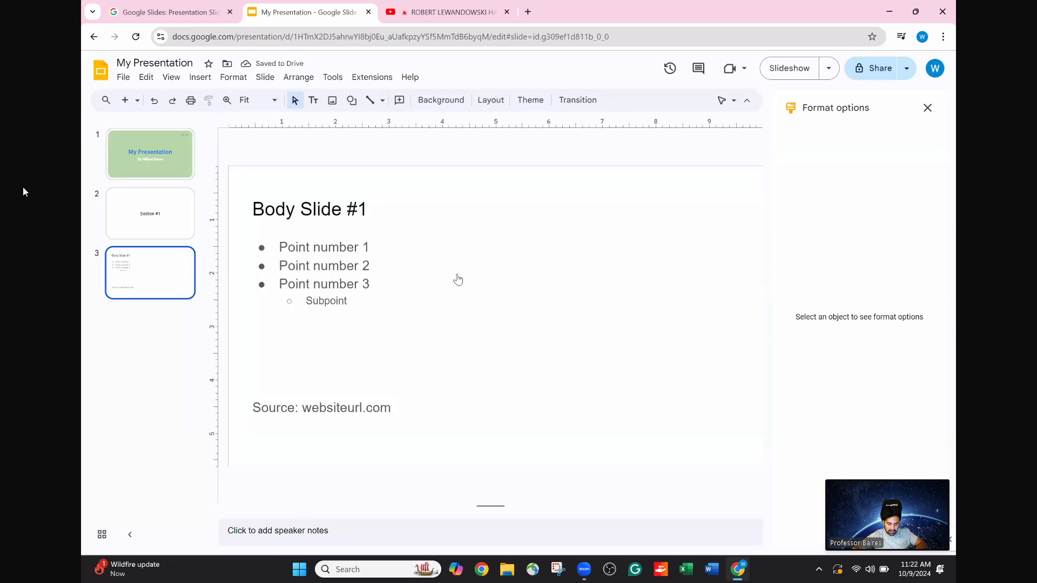
{"action": "right_click", "coordinate": [457, 280]}
{"action": "left_click", "coordinate": [486, 204]}
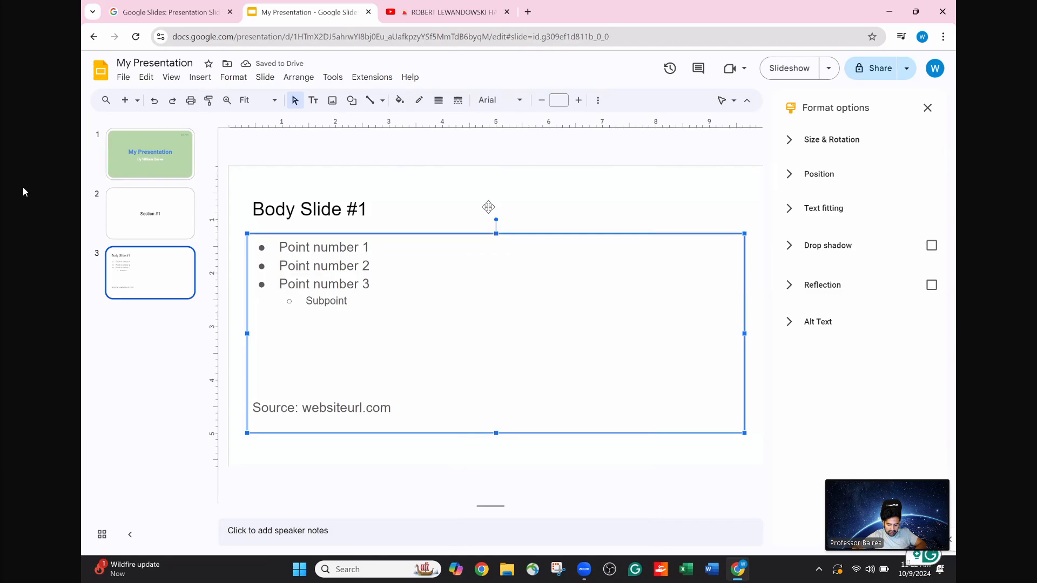
Enlarge the pasted video and position it beside the bullet points, below the slide title
{"action": "left_click_drag", "start_coordinate": [554, 255], "coordinate": [608, 359]}
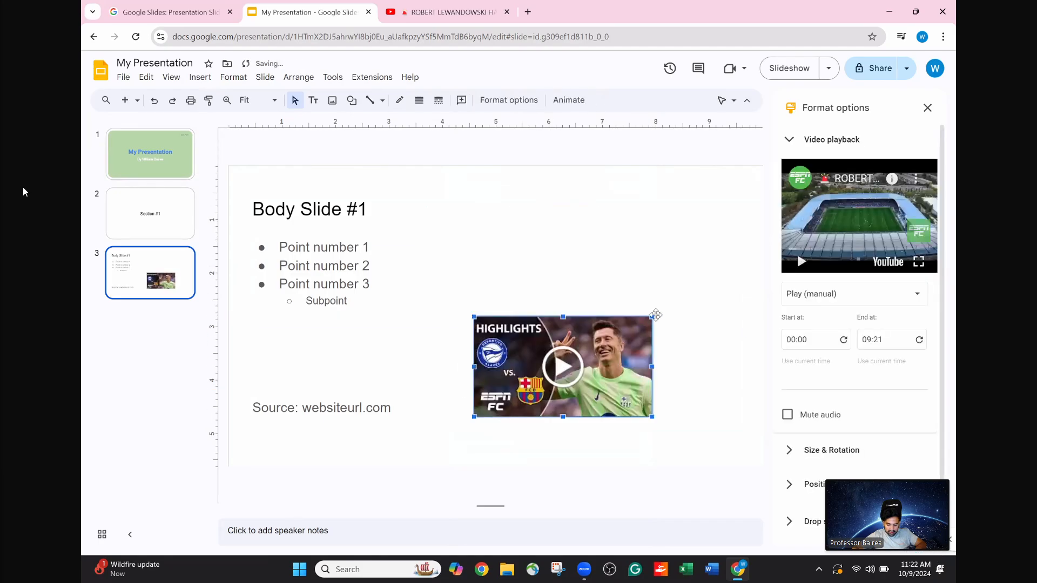
{"action": "left_click_drag", "start_coordinate": [653, 315], "coordinate": [618, 284]}
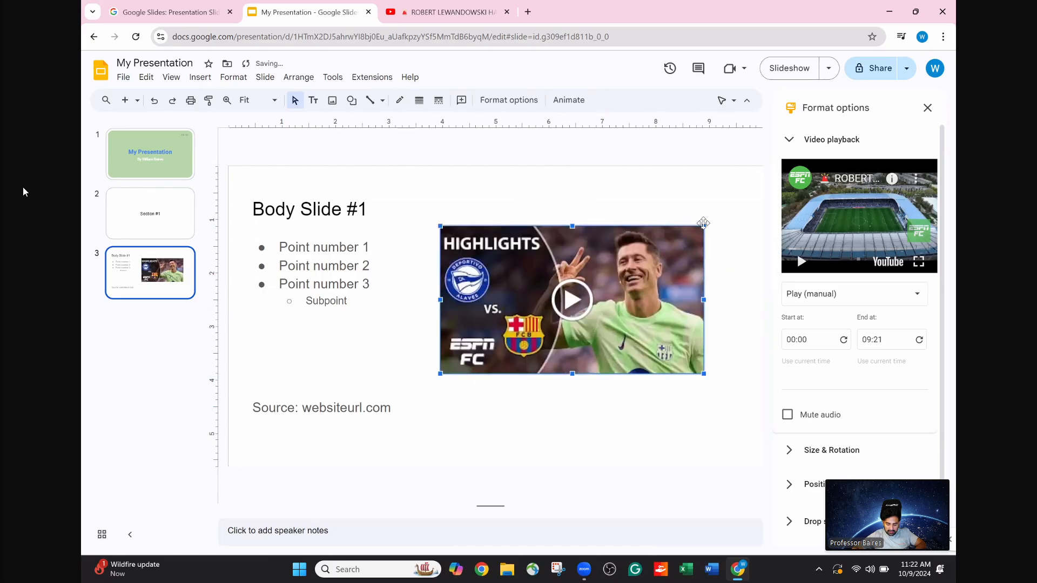
{"action": "left_click_drag", "start_coordinate": [703, 226], "coordinate": [741, 204]}
{"action": "left_click_drag", "start_coordinate": [657, 266], "coordinate": [658, 304]}
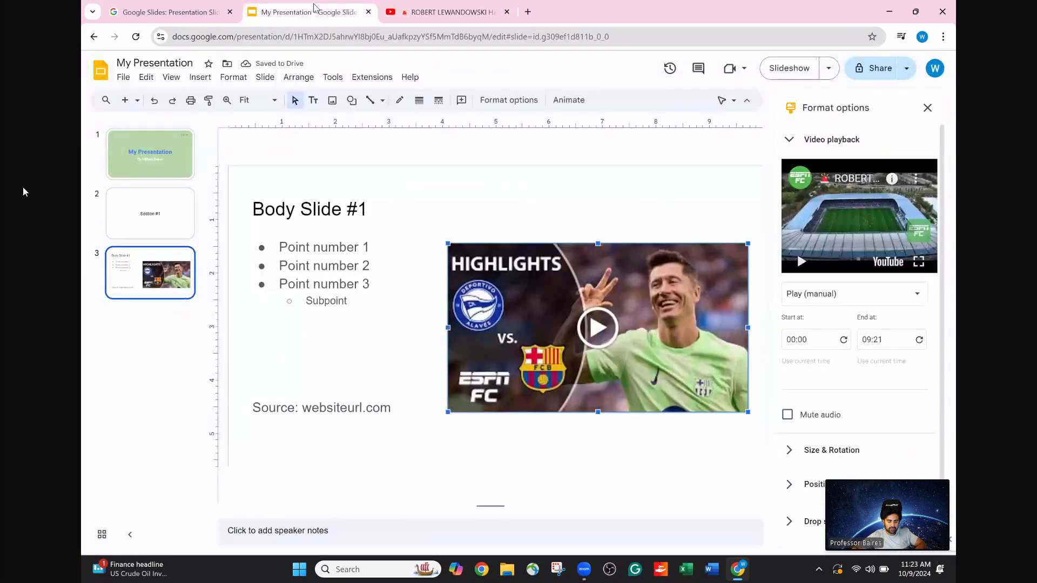
View the Google Drive source for inserting a video and leave without inserting one
{"action": "left_click", "coordinate": [205, 79]}
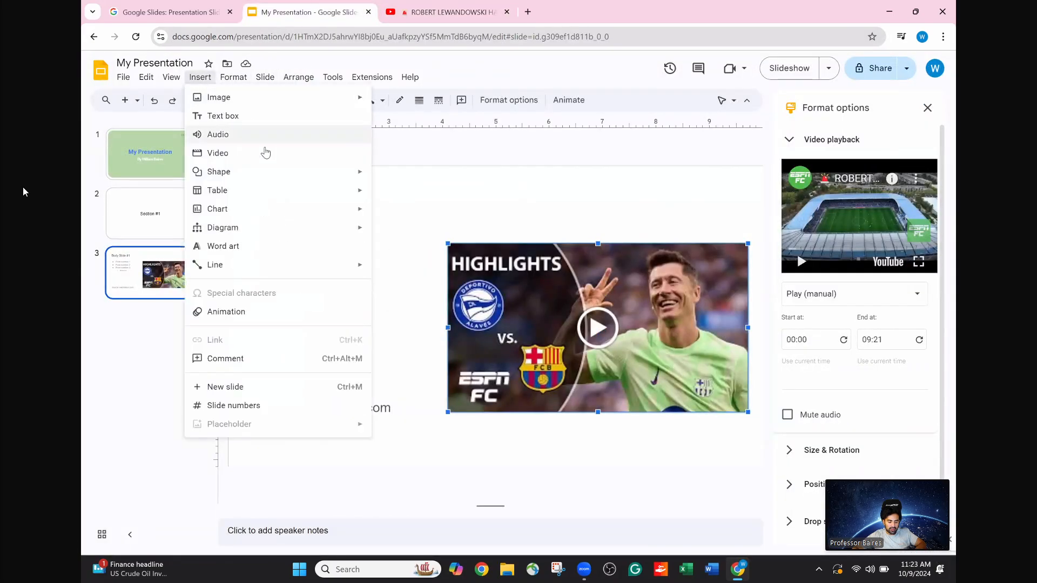
{"action": "left_click", "coordinate": [319, 160]}
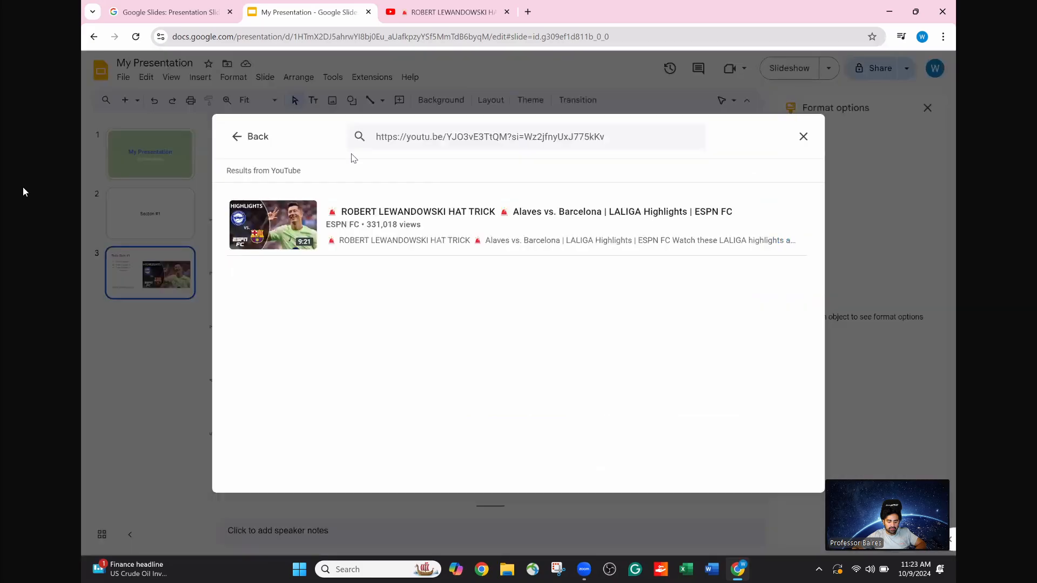
{"action": "left_click", "coordinate": [236, 139]}
{"action": "left_click", "coordinate": [313, 173]}
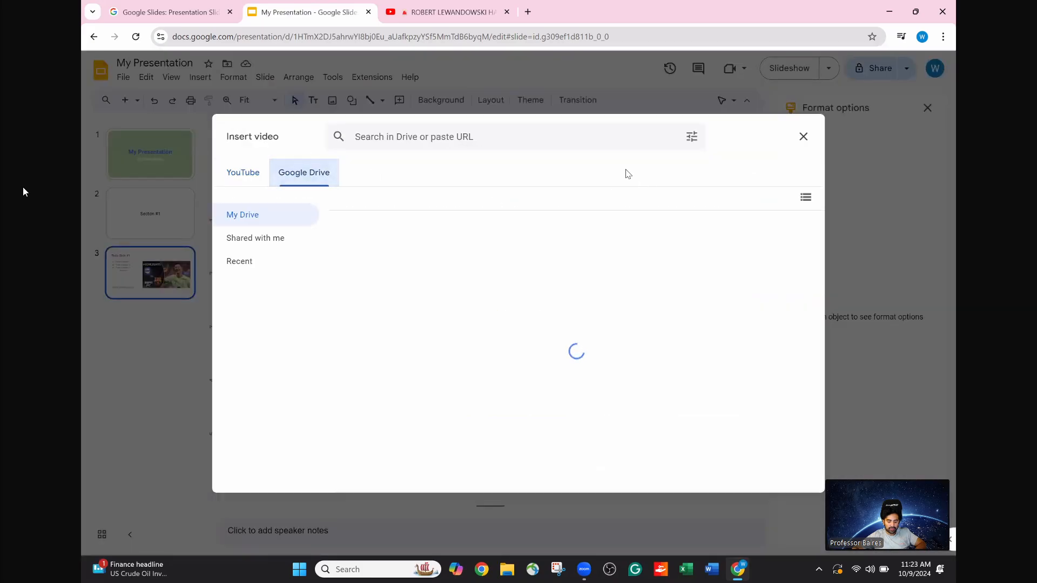
{"action": "left_click", "coordinate": [804, 135]}
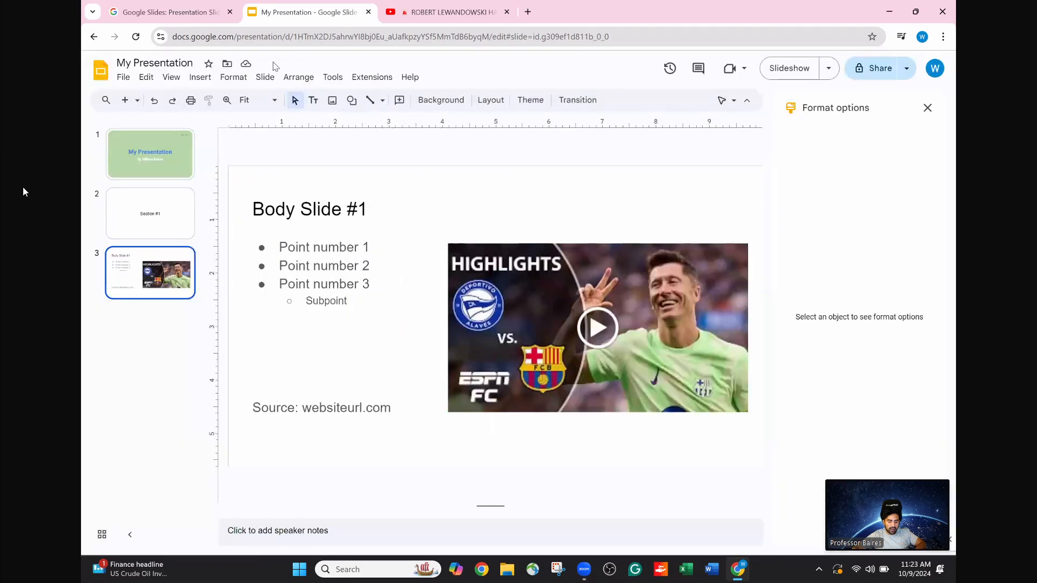
View the computer's Downloads folder as an image upload source and leave without uploading a picture
{"action": "left_click", "coordinate": [200, 77]}
{"action": "mouse_move", "coordinate": [358, 99]}
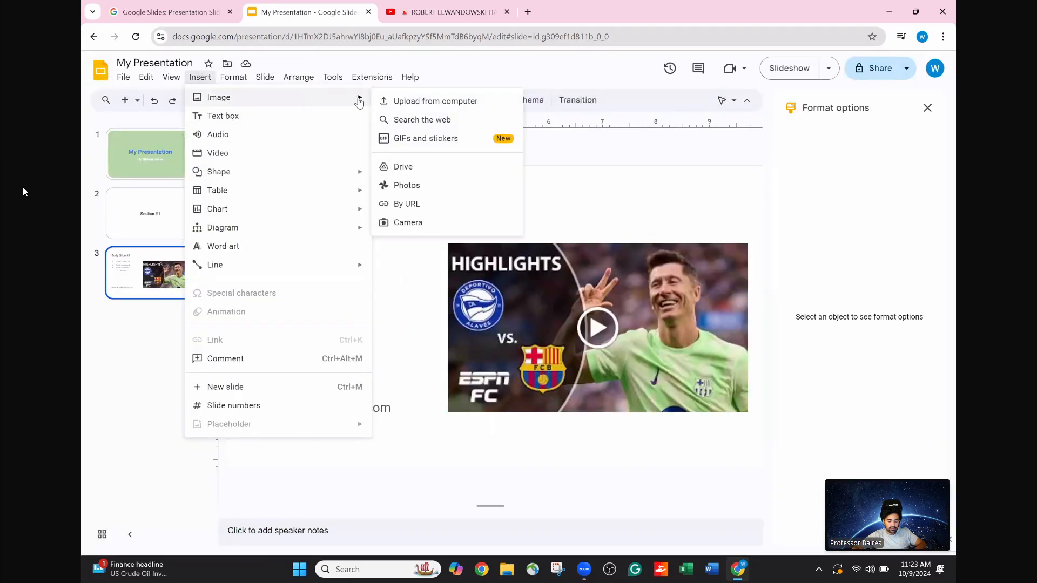
{"action": "left_click", "coordinate": [404, 104]}
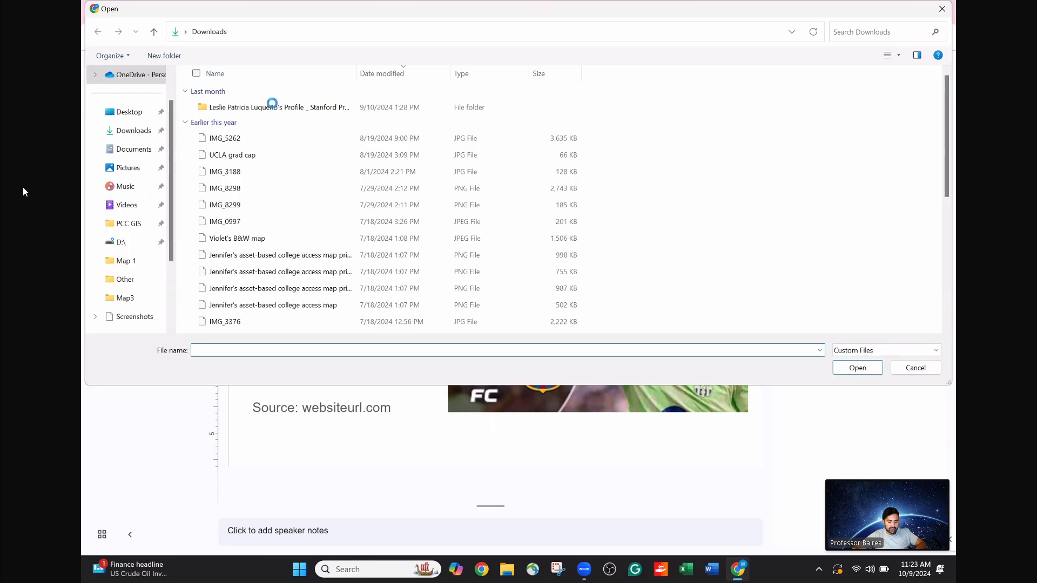
{"action": "left_click", "coordinate": [243, 232]}
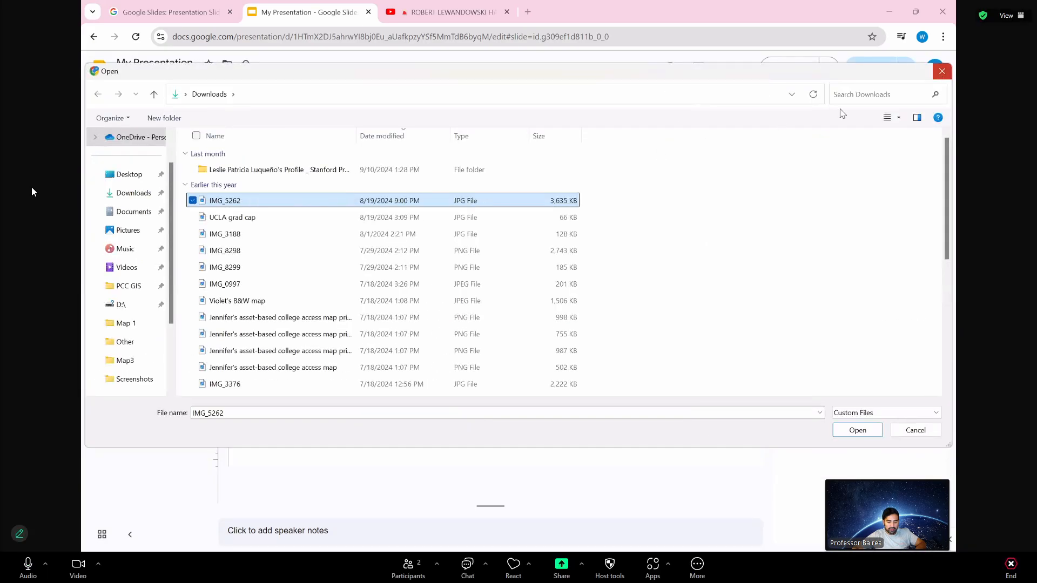
{"action": "left_click", "coordinate": [942, 72]}
Open the Google Images web search for inserting a picture on the body slide
{"action": "left_click", "coordinate": [200, 77]}
{"action": "mouse_move", "coordinate": [232, 101]}
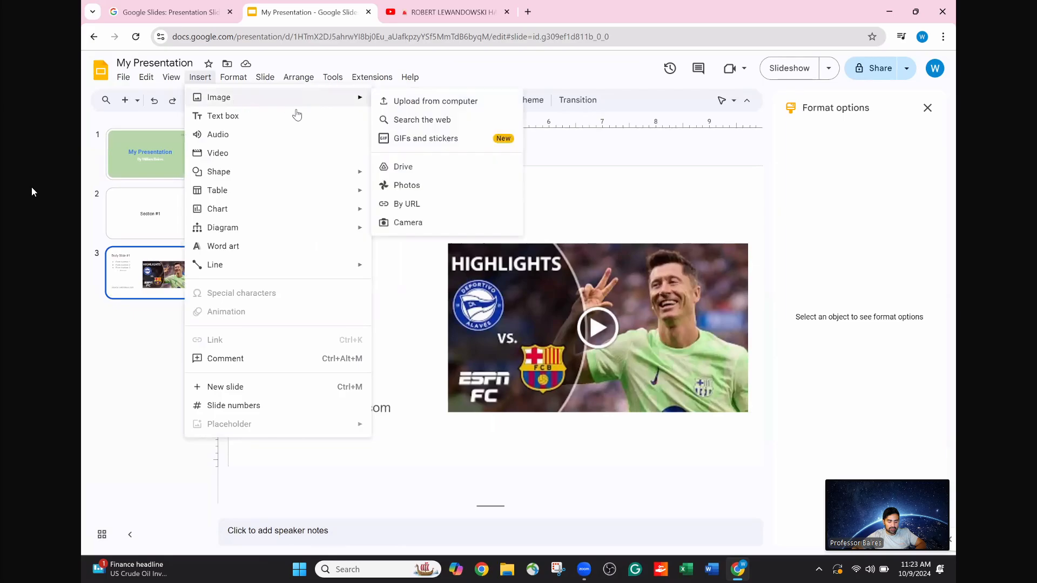
{"action": "left_click", "coordinate": [431, 124]}
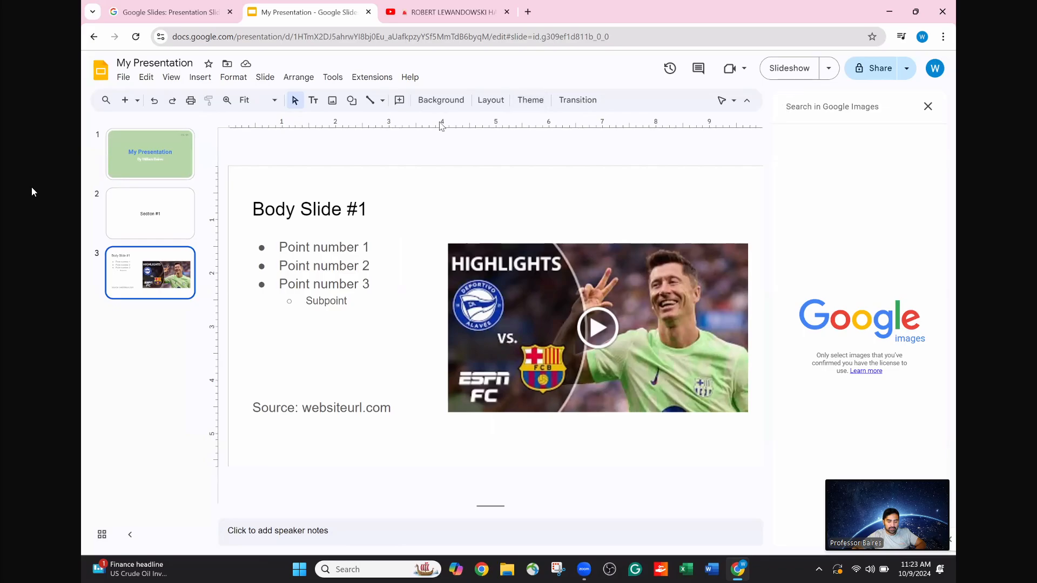
Search the GIFs and stickers for "soccer" and browse for one to insert on the body slide
{"action": "left_click", "coordinate": [196, 78]}
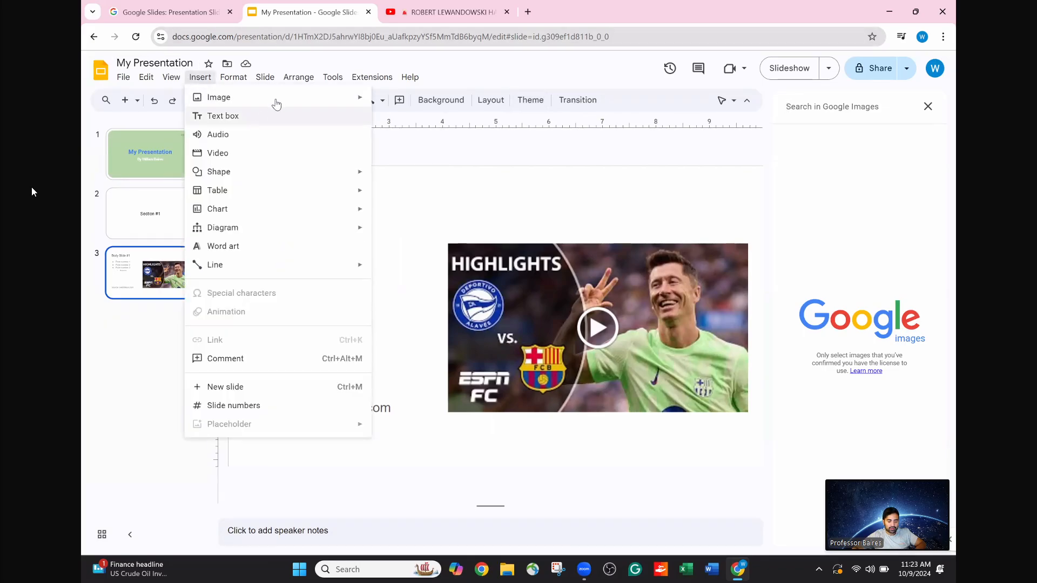
{"action": "mouse_move", "coordinate": [276, 103]}
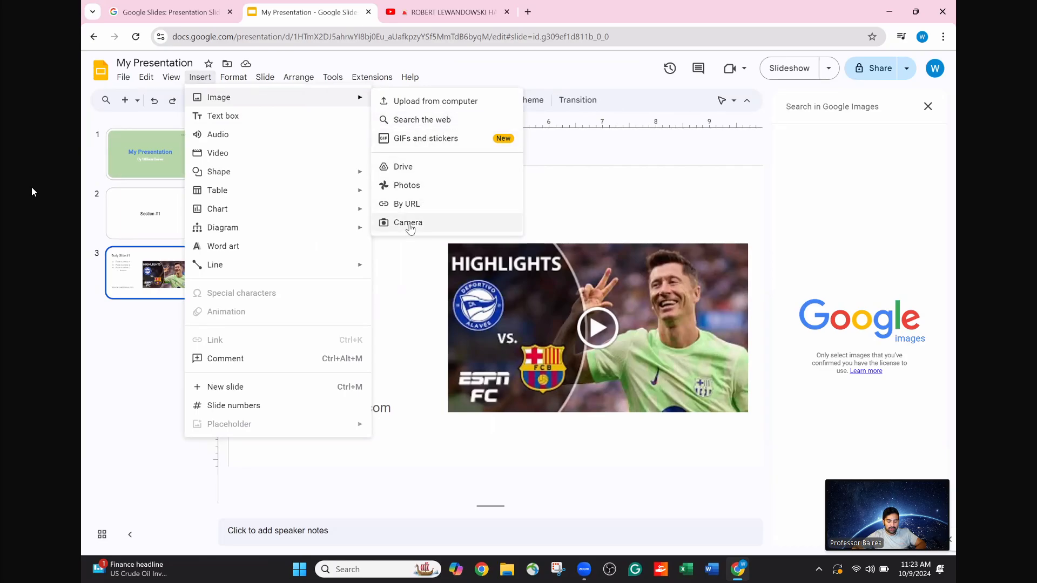
{"action": "left_click", "coordinate": [419, 139]}
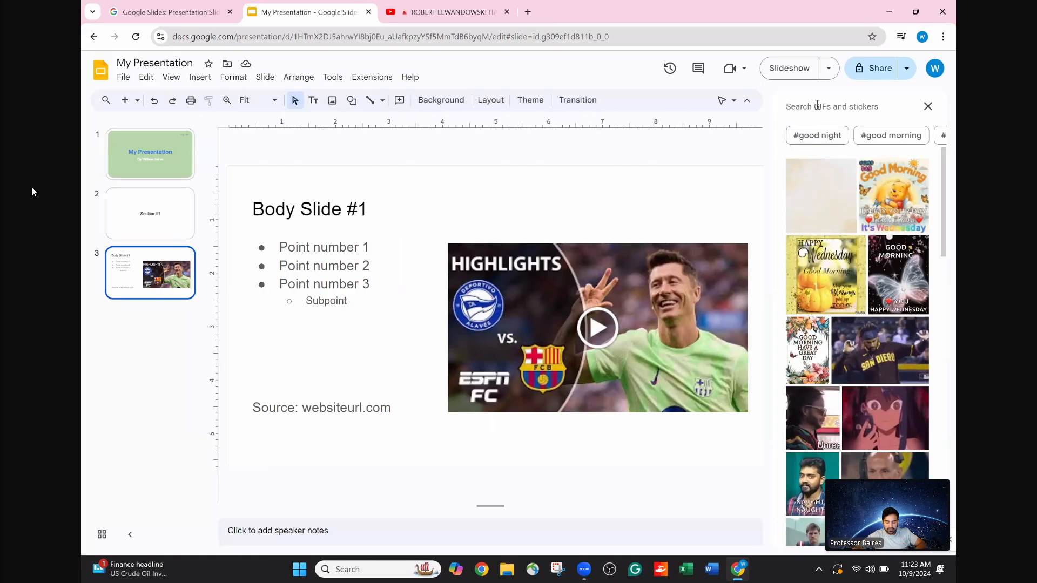
{"action": "type", "text": "soccer"}
{"action": "key", "text": "Return"}
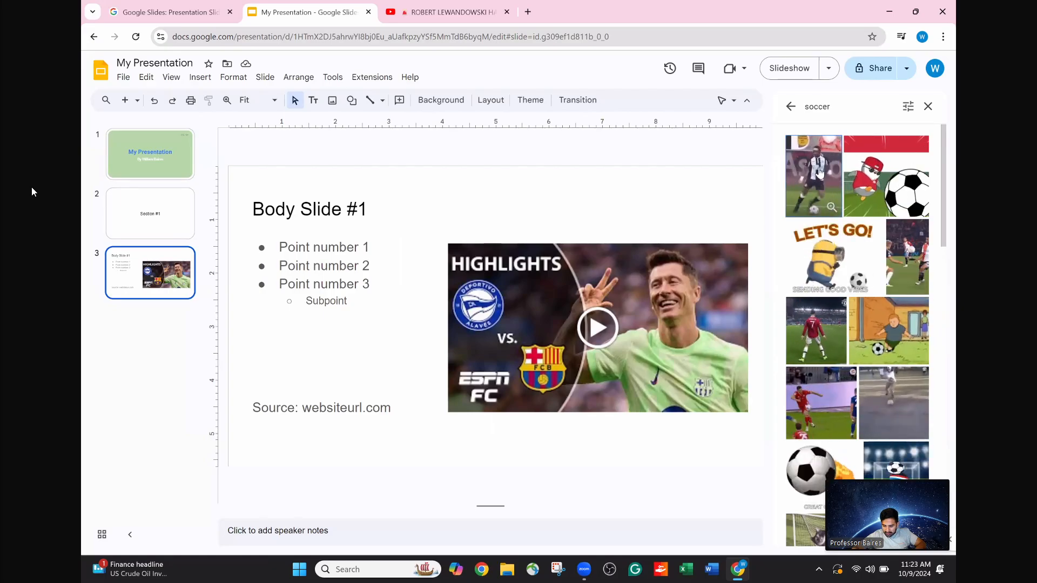
{"action": "scroll", "coordinate": [835, 253], "scroll_direction": "down", "scroll_amount": 3}
{"action": "scroll", "coordinate": [835, 253], "scroll_direction": "down", "scroll_amount": 5}
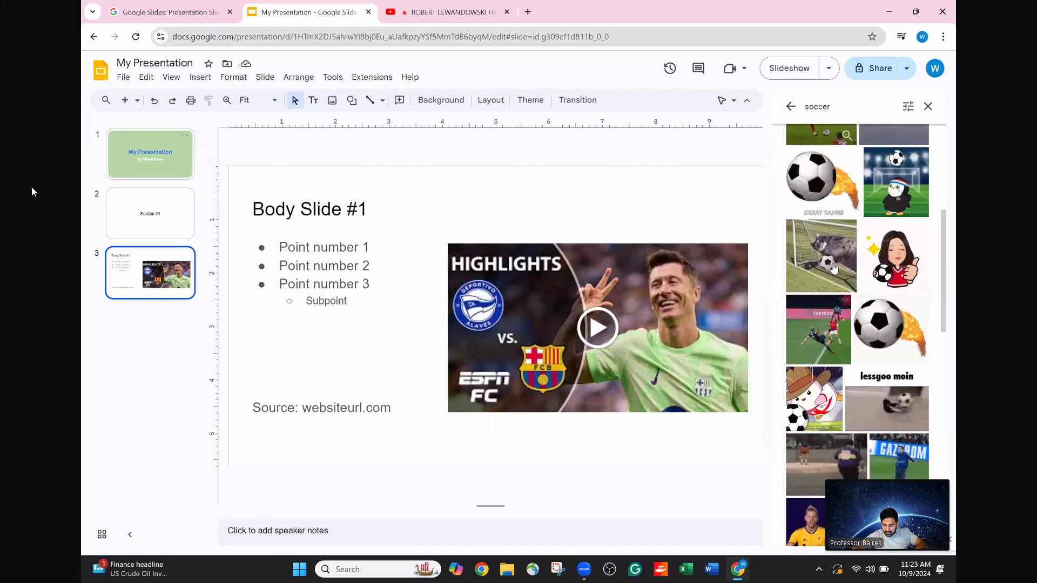